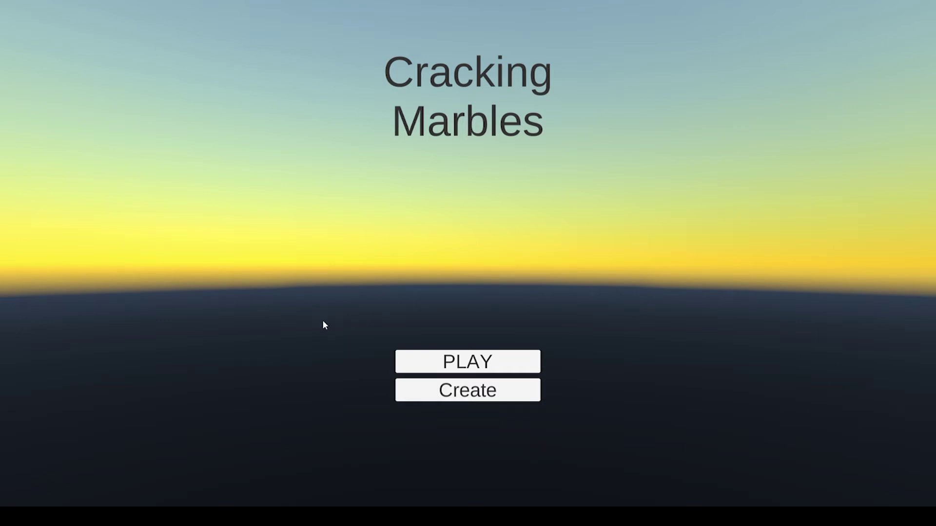
Step: Create a Spiral Race game and start the race
click(491, 397)
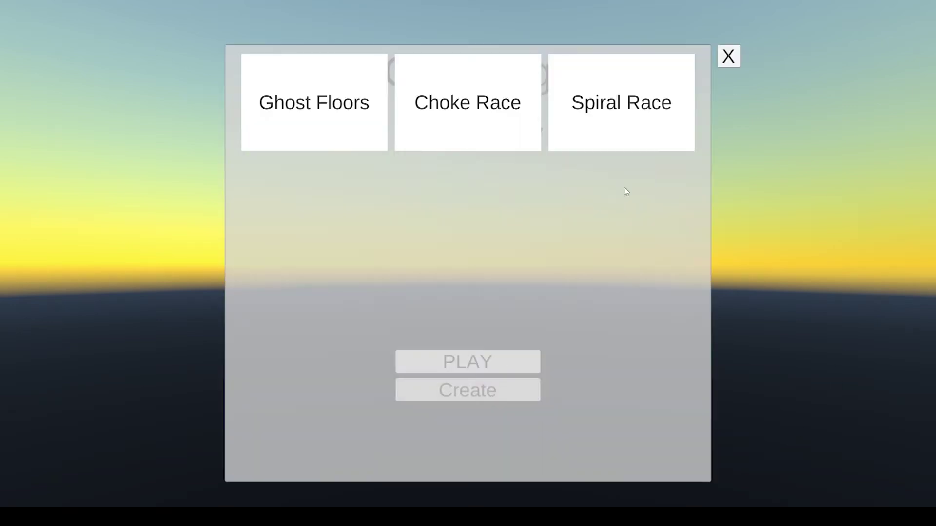
click(642, 114)
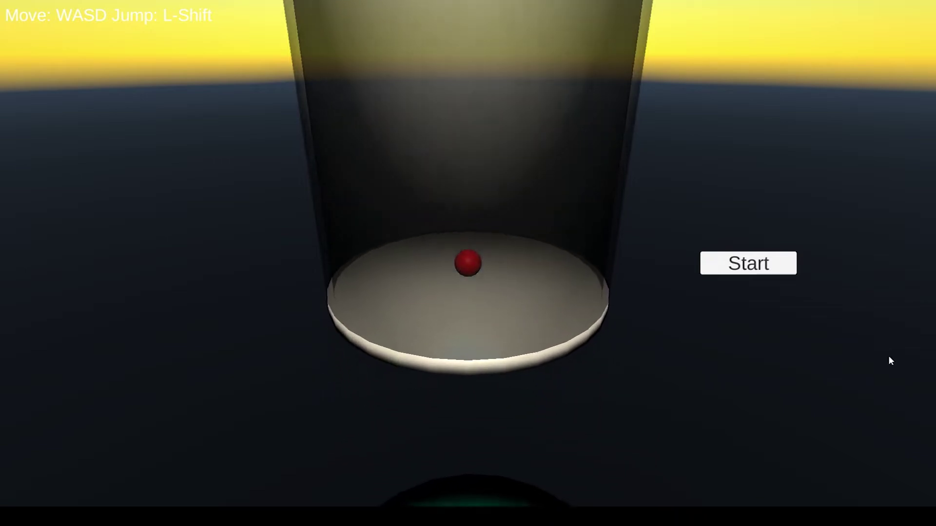
click(748, 264)
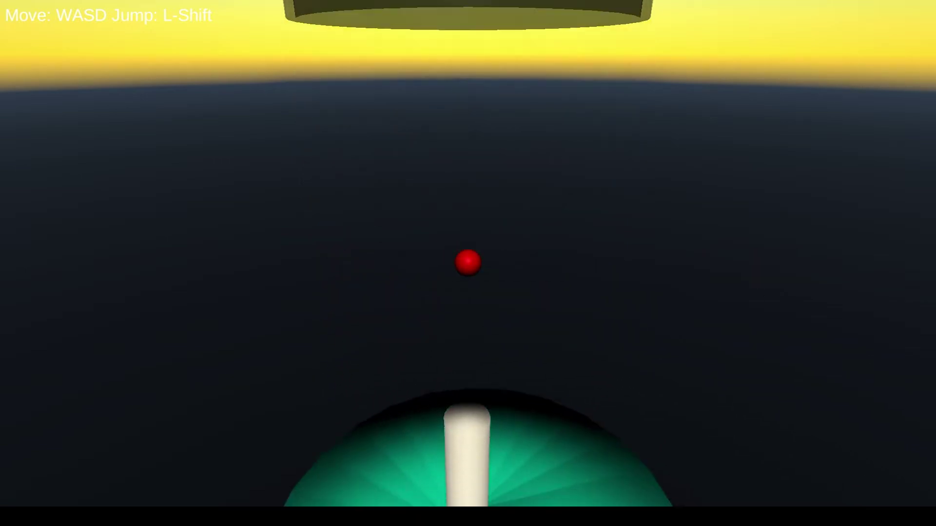
Step: Steer the red marble down the green spiral into the hole of the base platform and disconnect from the finished game
key(d)
key(a)
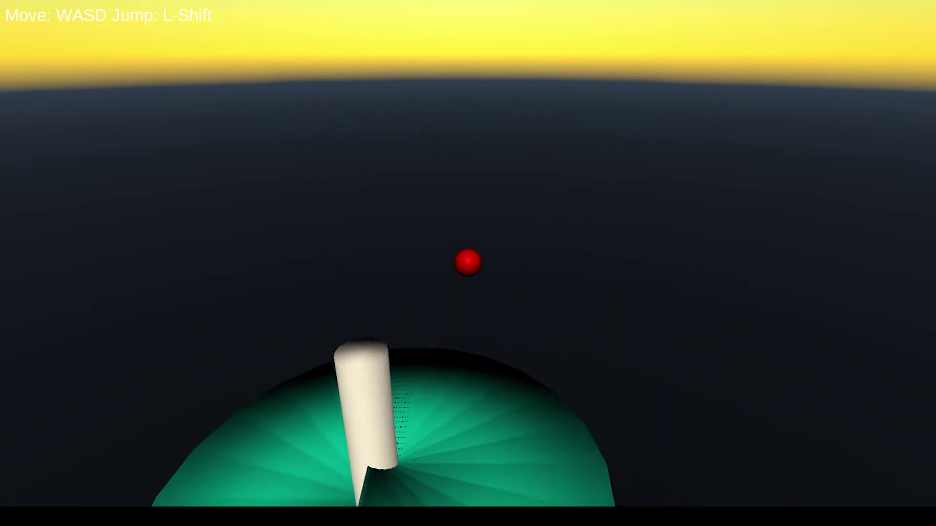
key(a)
key(s)
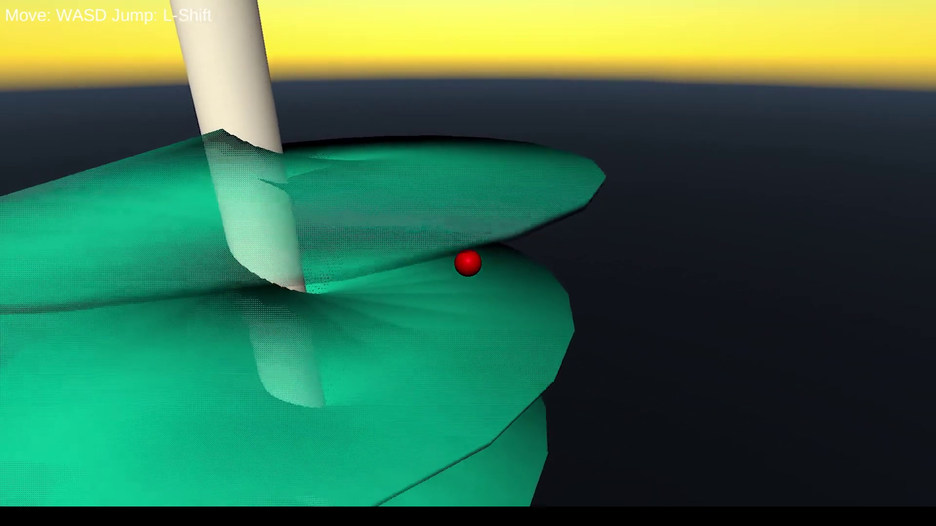
key(a)
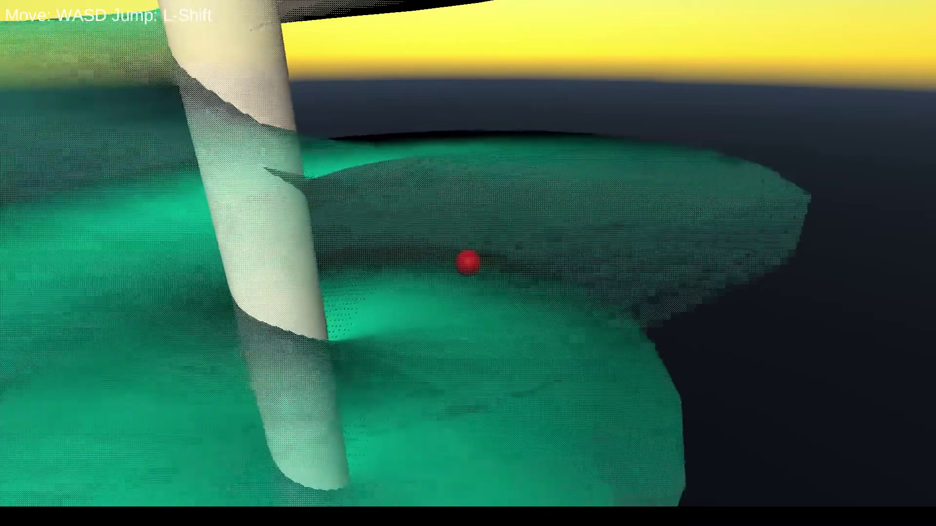
key(a)
key(s)
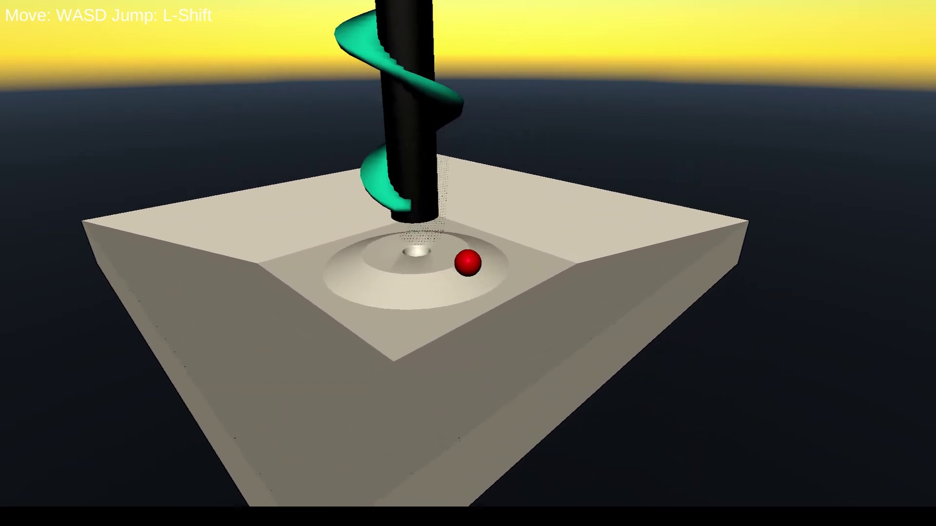
key(a)
key(s)
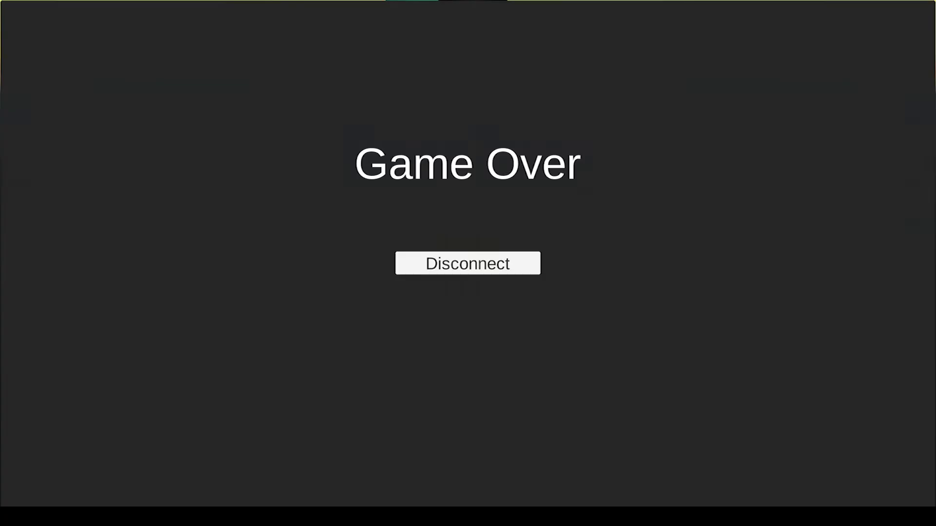
click(471, 253)
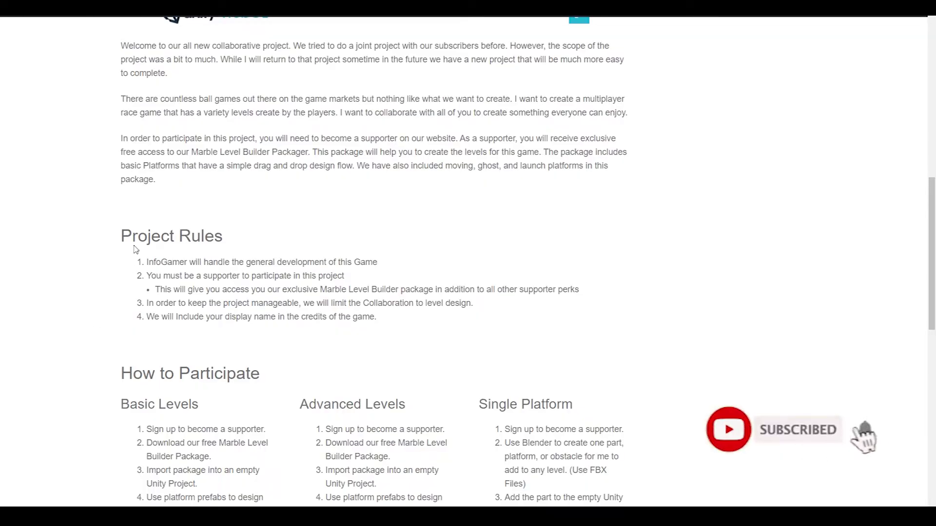
Step: Highlight the first three Project Rules in turn, covering game development, the supporter requirement with its package perk, and the level design limit
drag(147, 261, 380, 263)
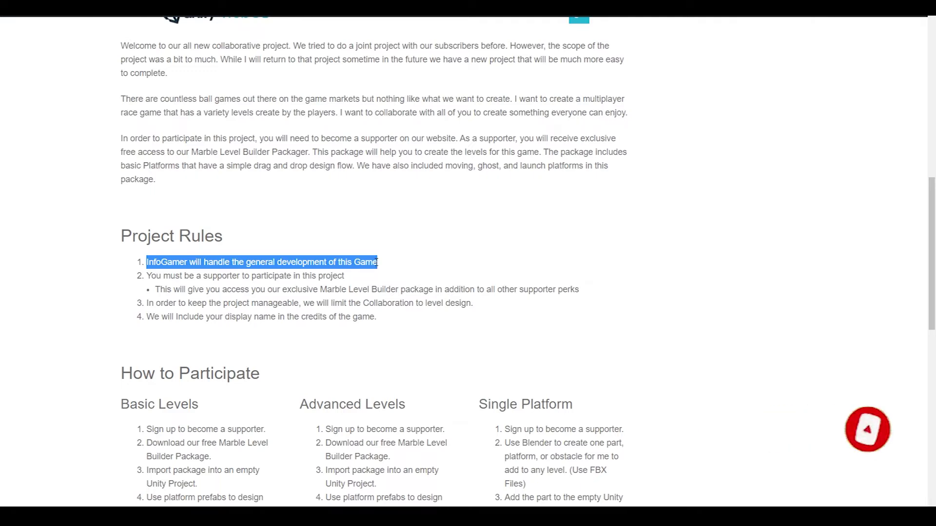
drag(147, 276, 345, 277)
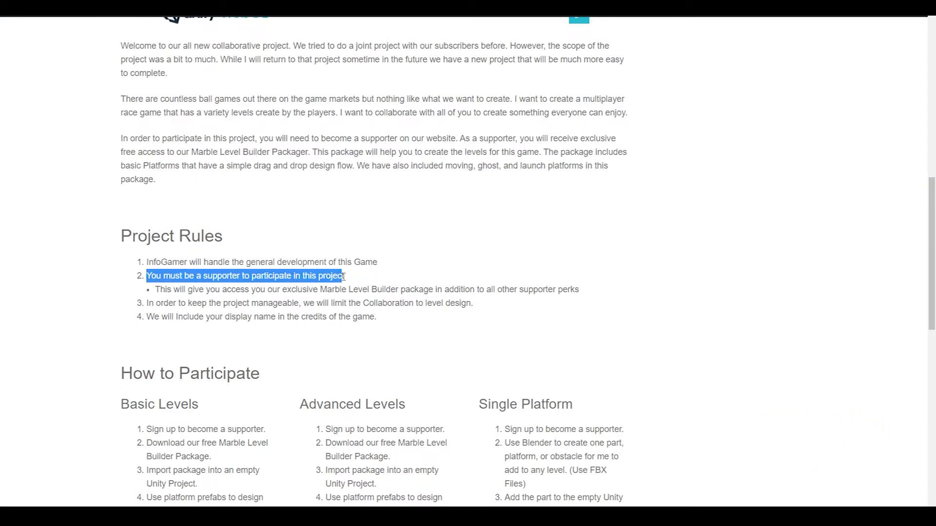
click(161, 291)
drag(156, 291, 572, 291)
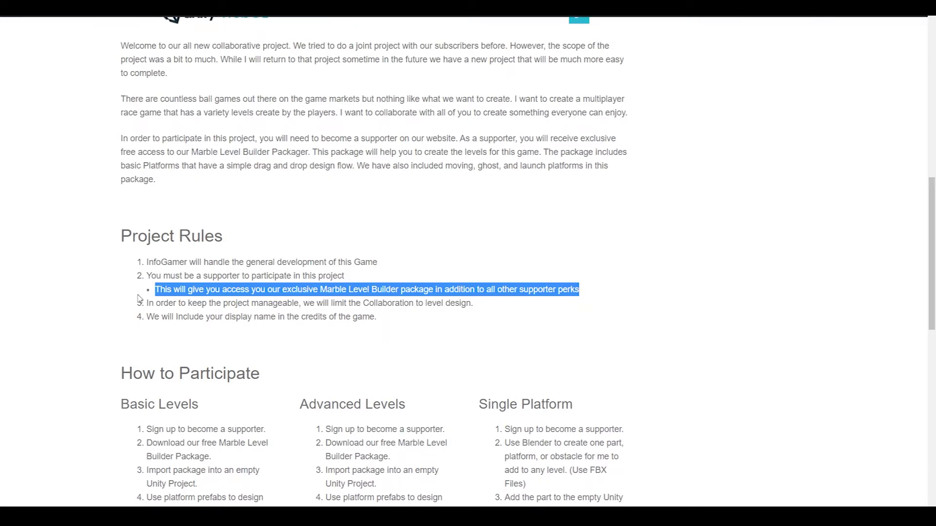
click(140, 299)
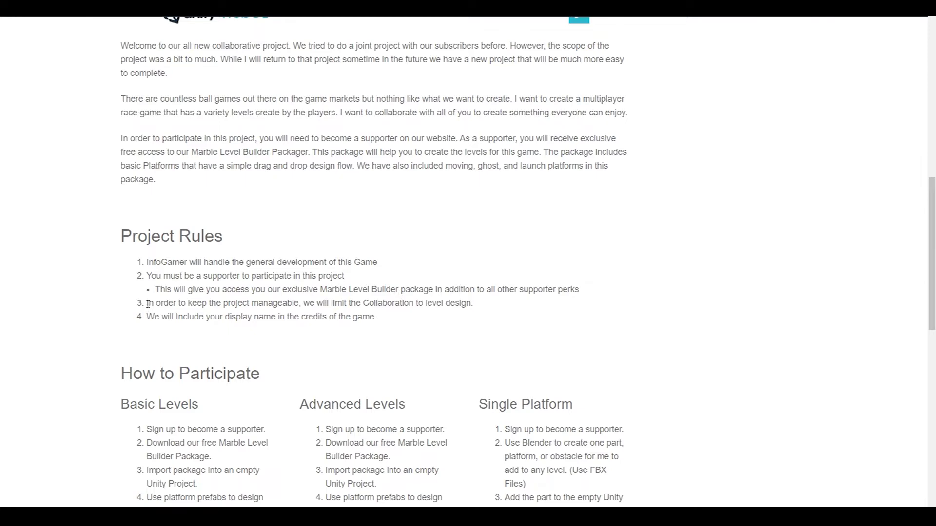
drag(147, 304, 468, 306)
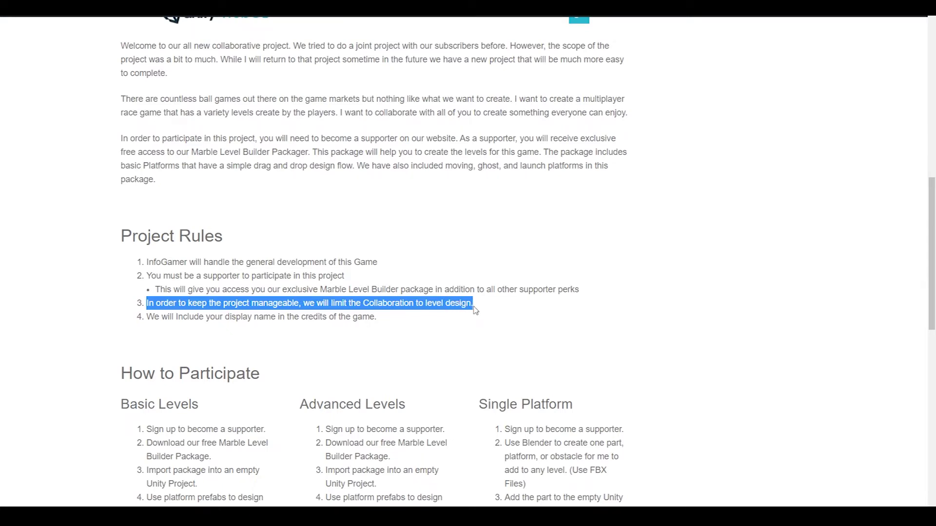
click(474, 308)
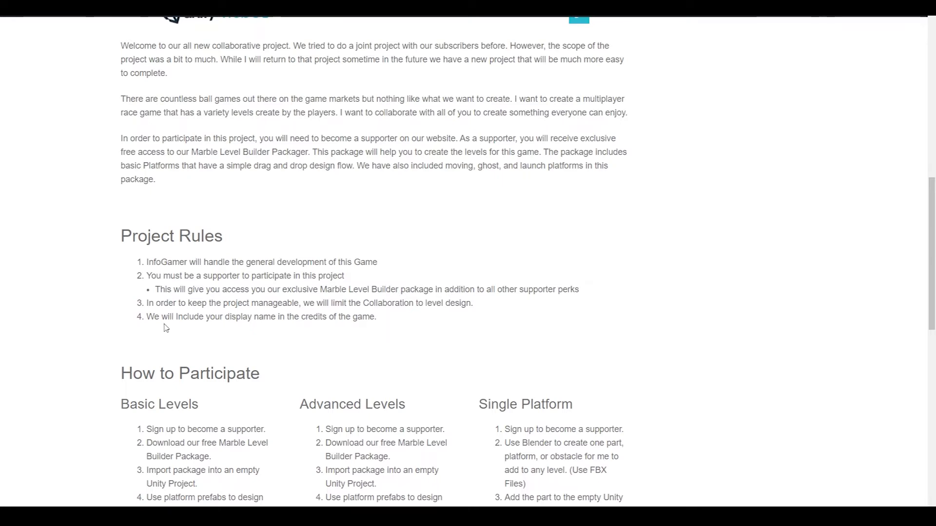
Step: Review the How to Participate options, highlighting the Basic Levels, Advanced Levels and Single Platform headings in turn
scroll(165, 327, down, 1)
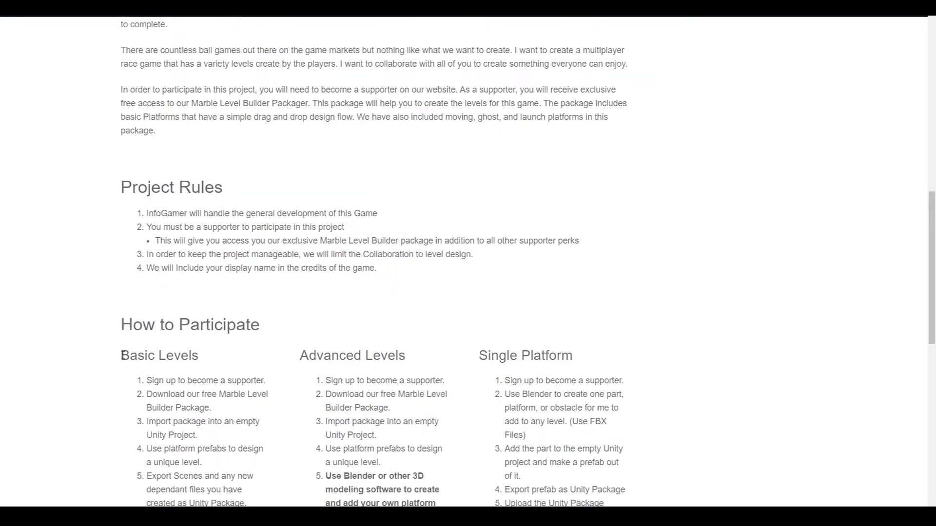
drag(122, 355, 205, 361)
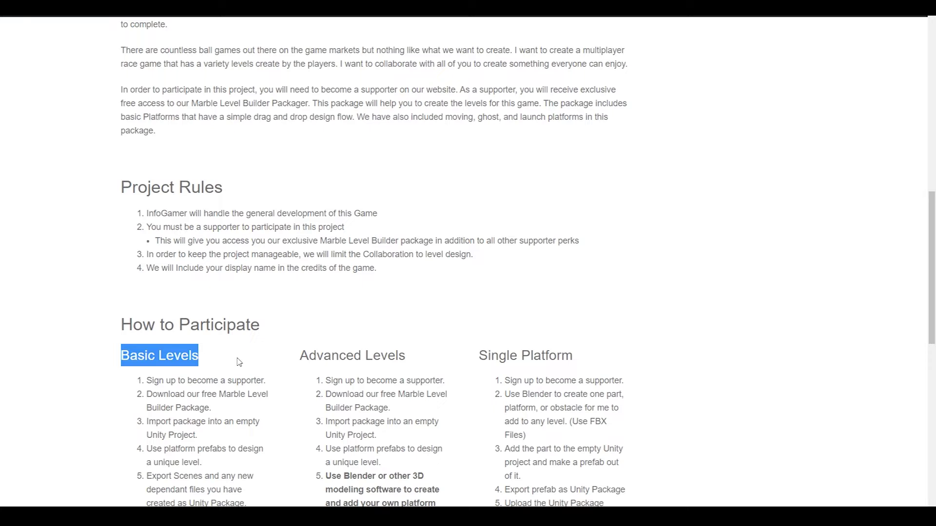
scroll(238, 362, down, 1)
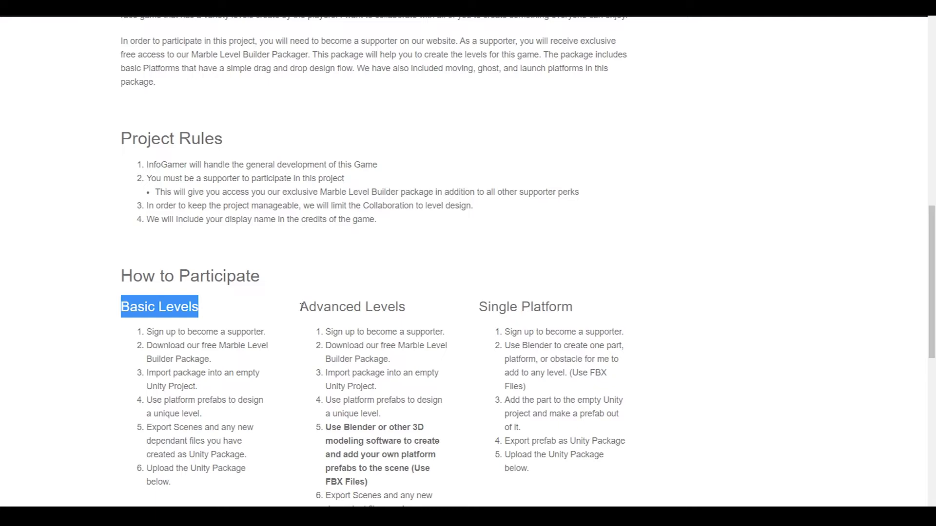
drag(301, 306, 402, 308)
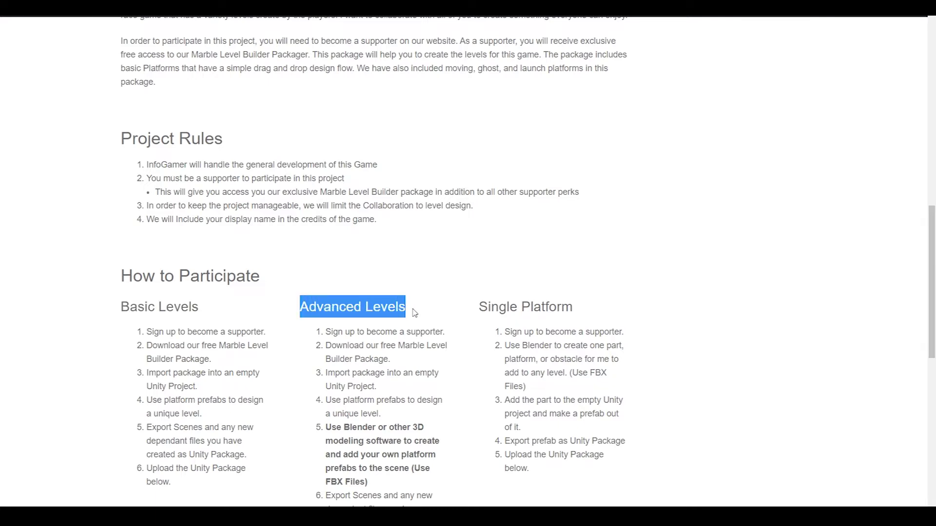
scroll(417, 331, down, 1)
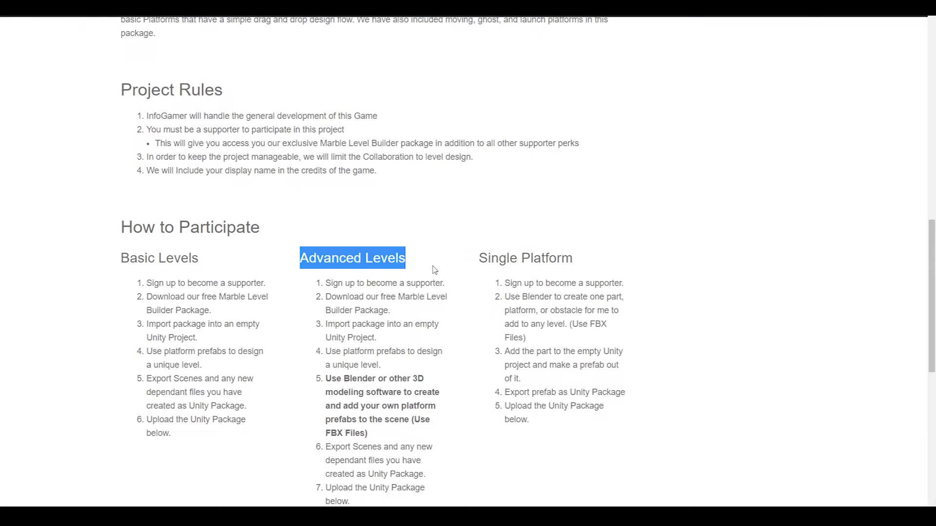
click(478, 258)
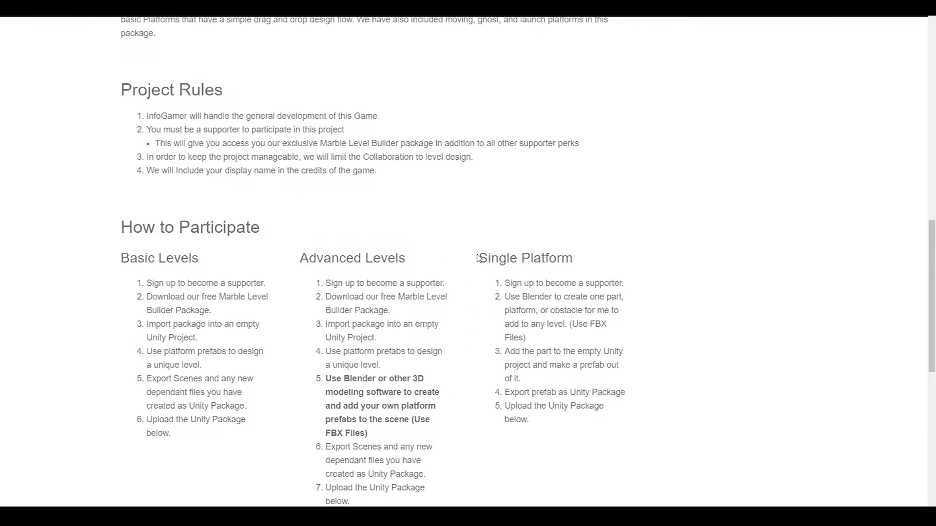
drag(485, 259, 573, 259)
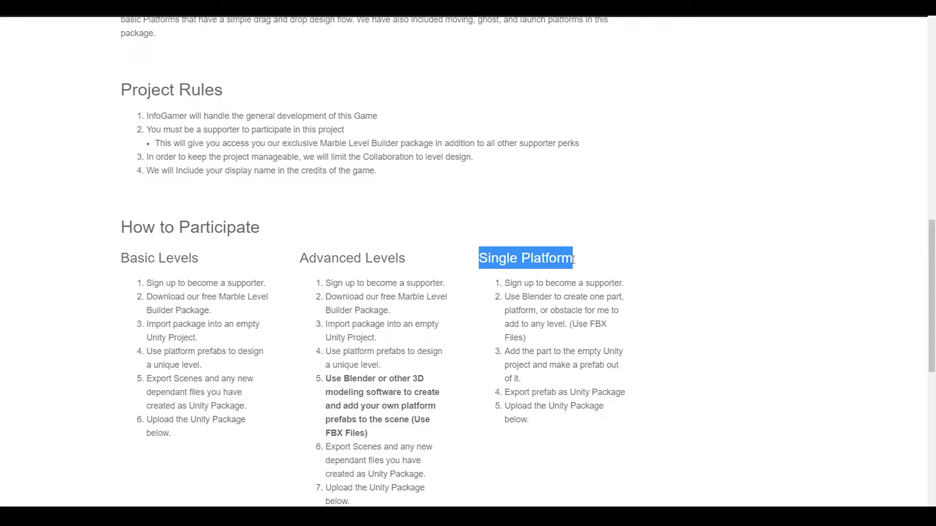
click(482, 258)
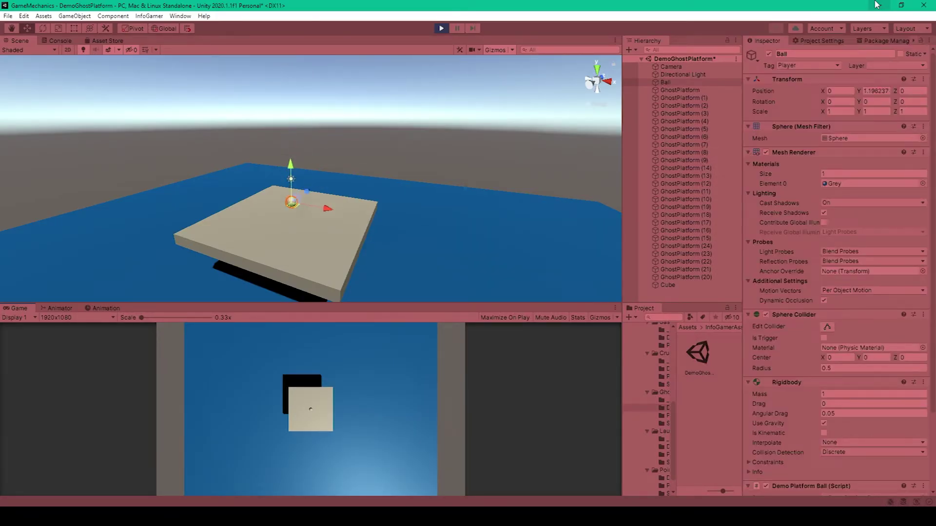
Step: Switch to Unity and test the running DemoGhostPlatform scene by rolling the ball around the ghost platforms
key(s)
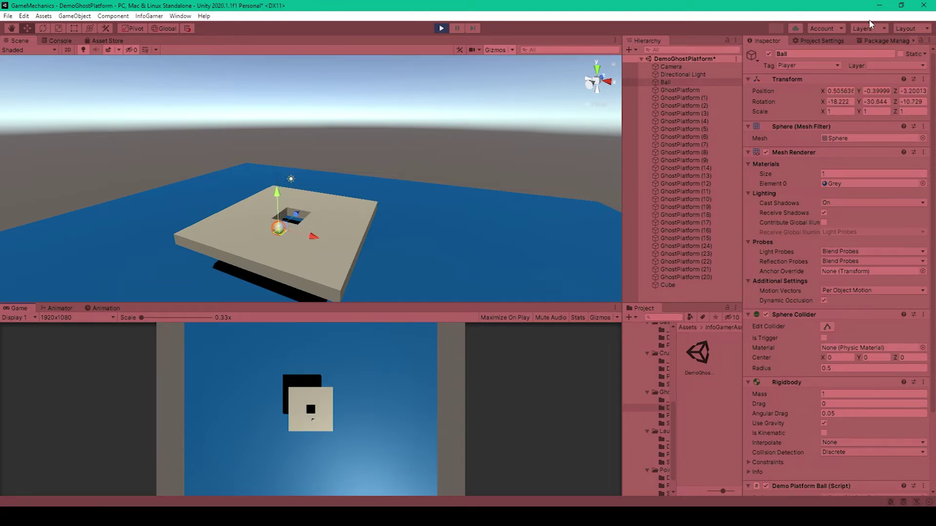
key(d)
key(w)
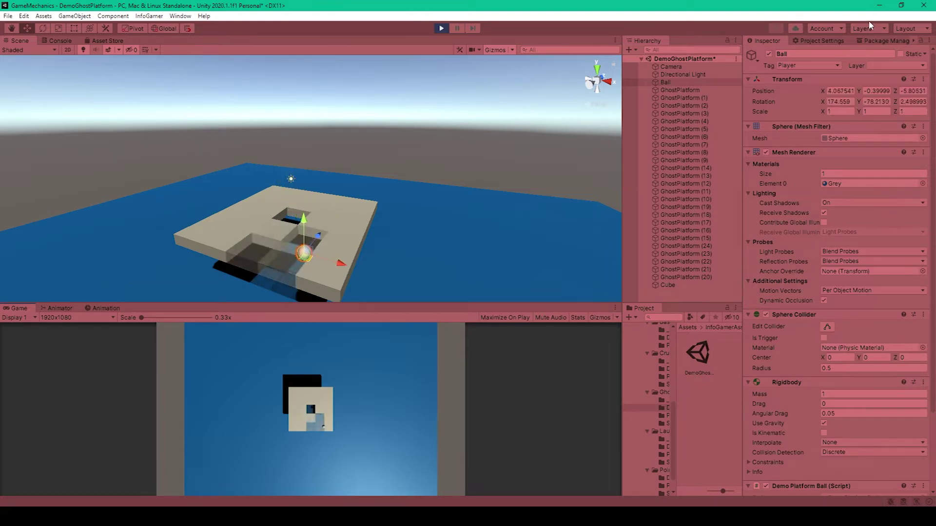
key(Up)
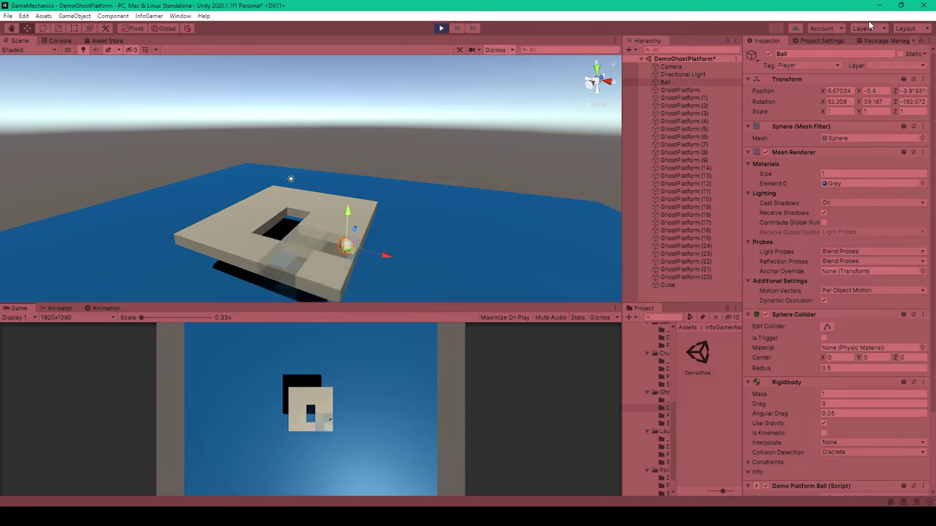
key(a)
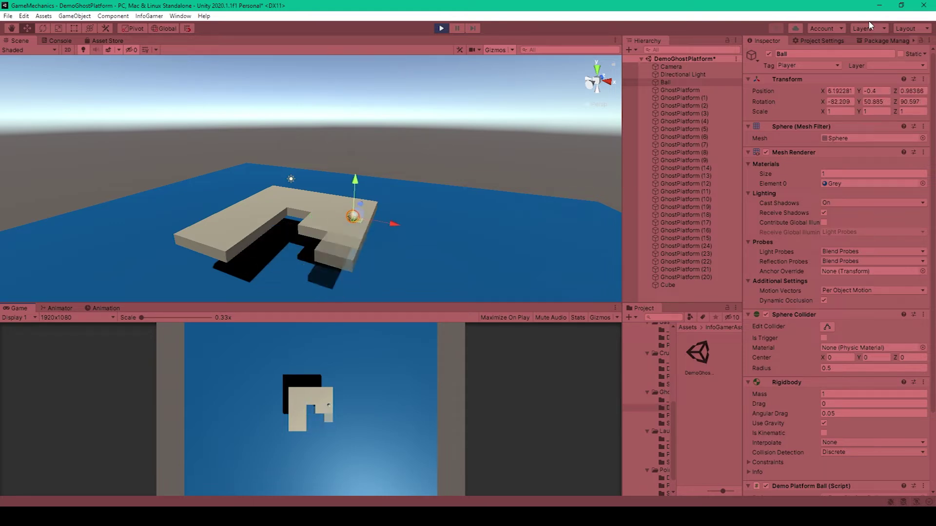
key(Left)
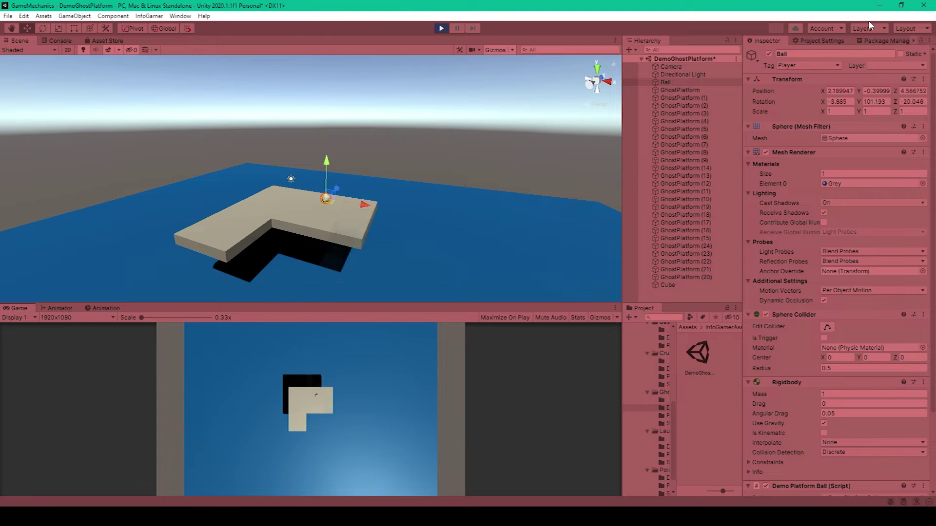
key(s)
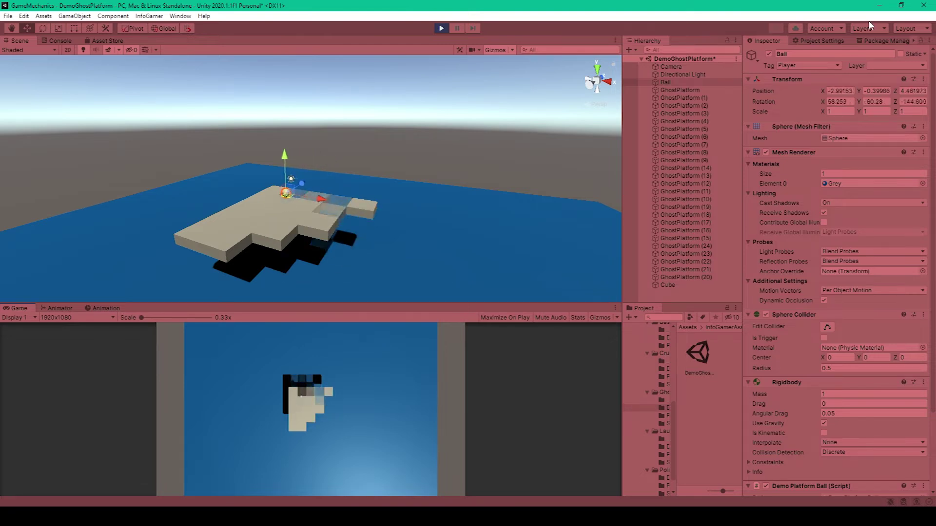
key(Left)
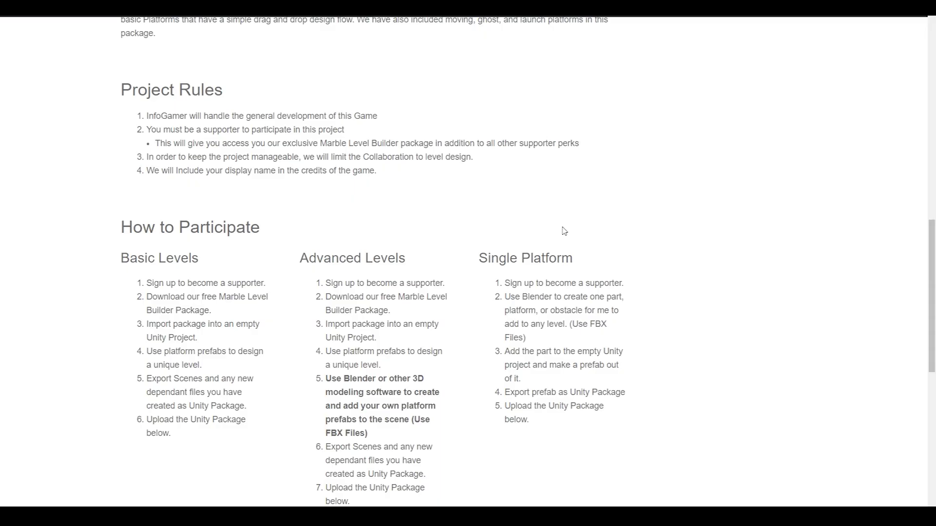
Step: Return to the project web page and highlight the fourth Project Rule about including display names in the game credits
scroll(564, 231, down, 2)
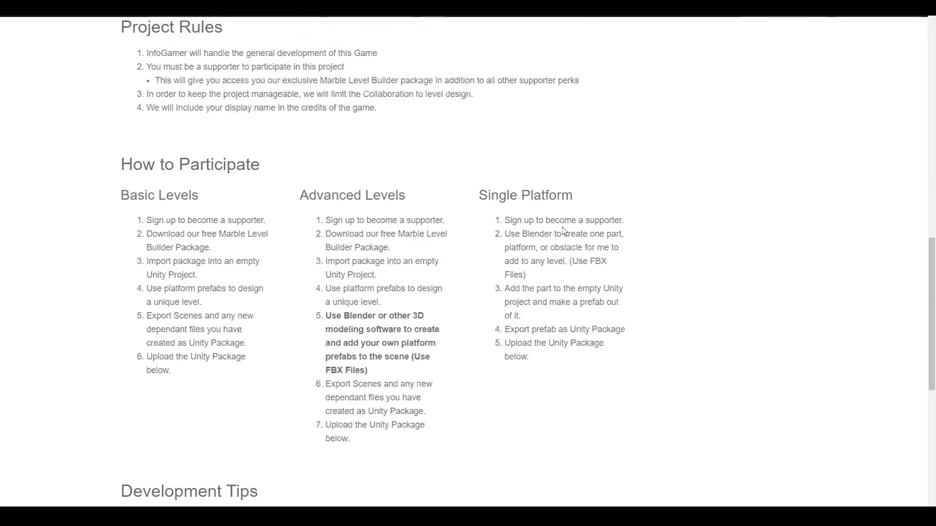
scroll(565, 231, up, 1)
scroll(564, 229, down, 1)
scroll(562, 227, up, 3)
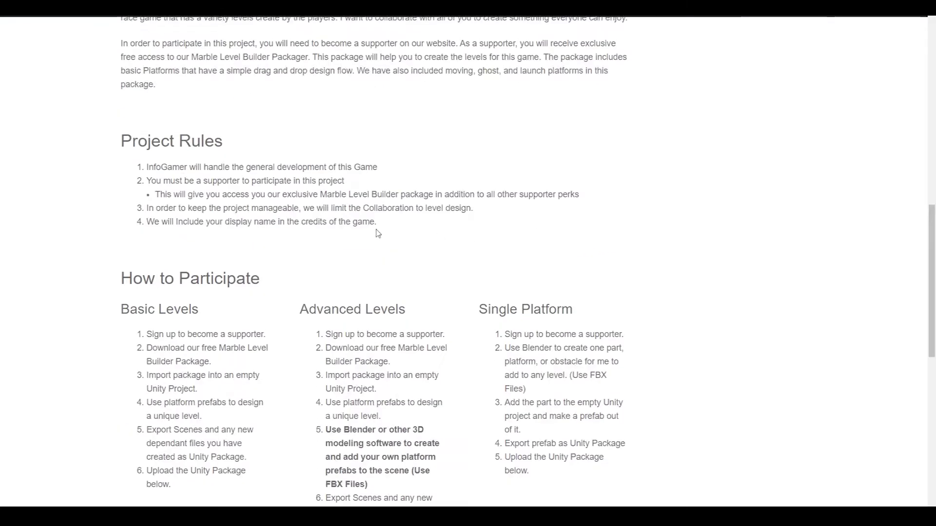
scroll(317, 242, up, 1)
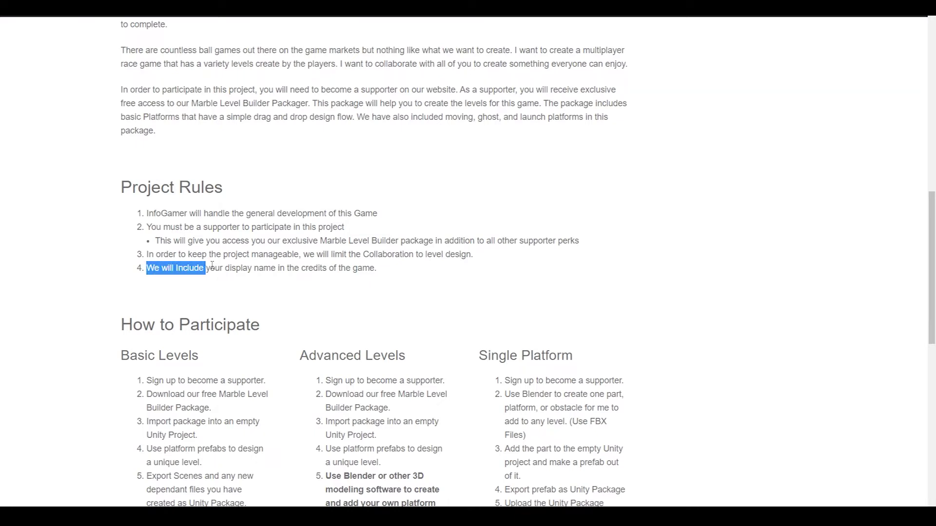
drag(212, 265, 256, 271)
click(188, 271)
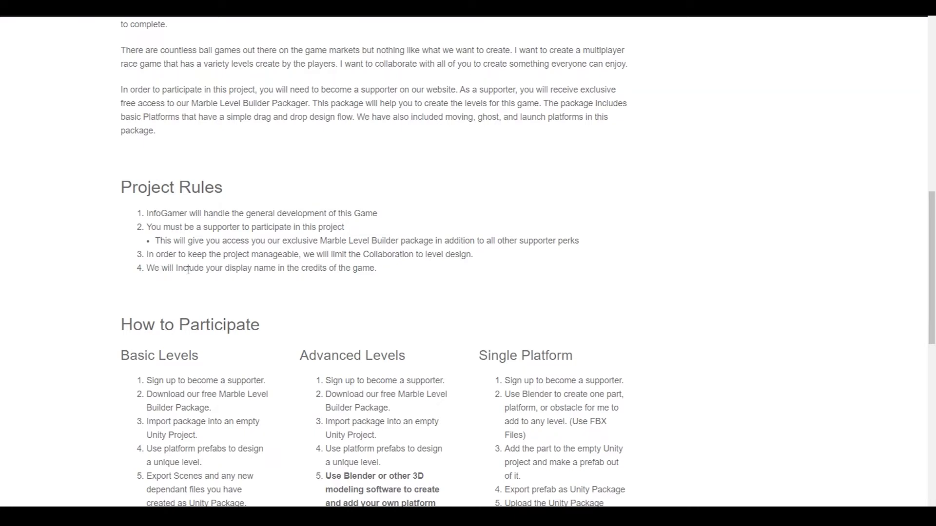
drag(148, 270, 373, 276)
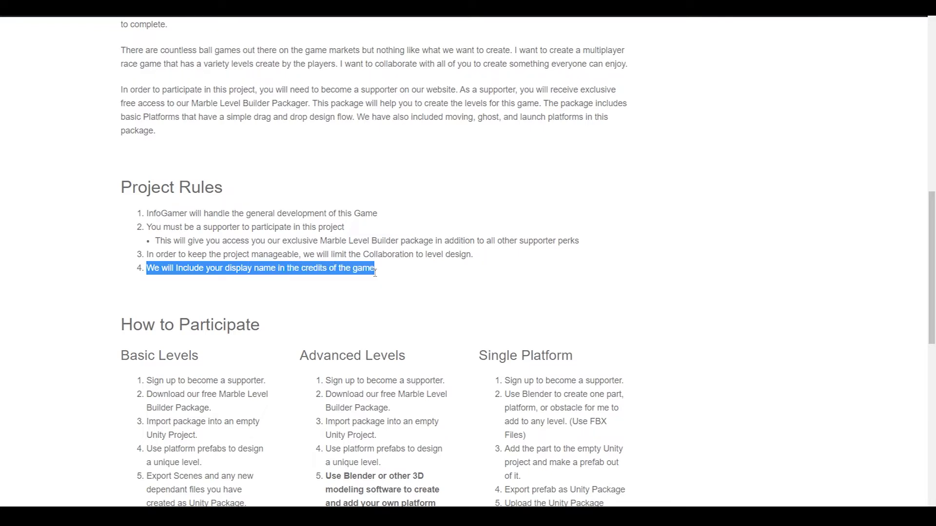
Step: Clear the text highlight, start the Ghost Floors level in the embedded Cracking Marbles game, and return to the Project Rules section
click(376, 287)
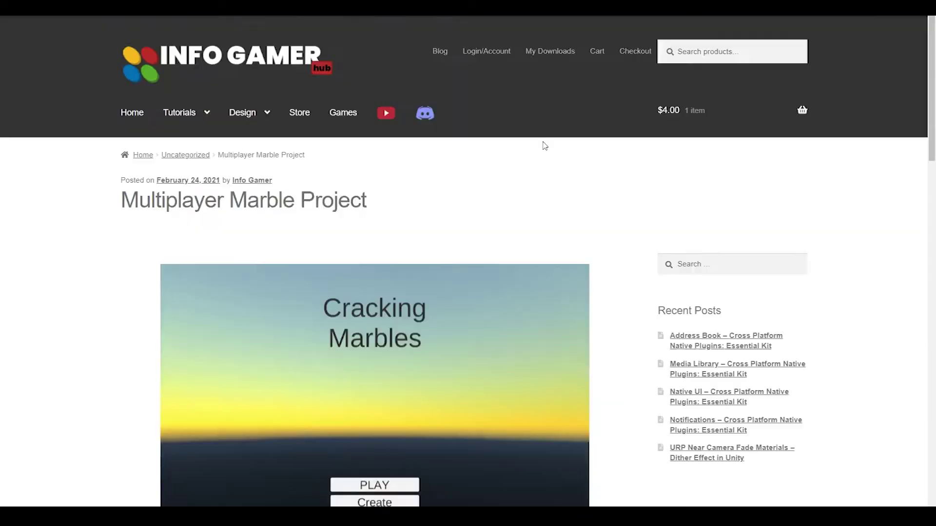
scroll(537, 151, down, 4)
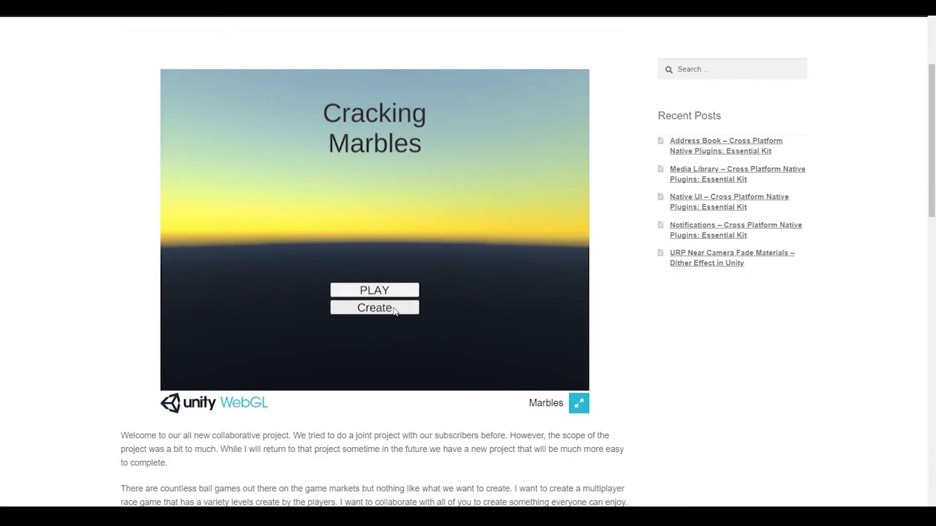
click(394, 312)
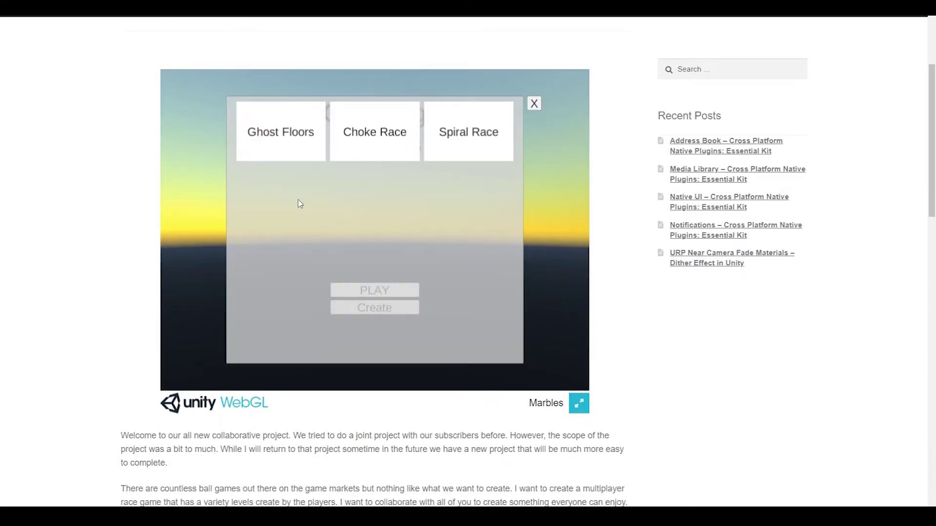
click(300, 151)
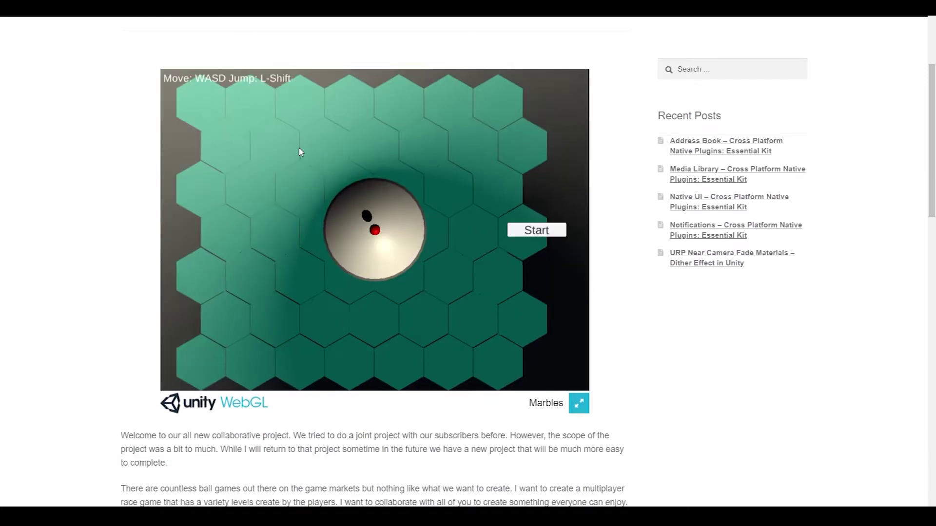
click(535, 232)
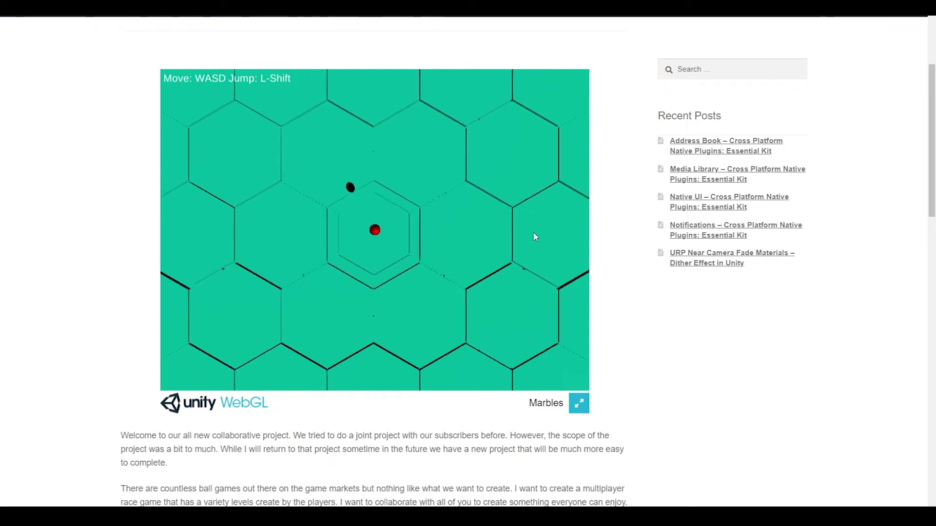
scroll(672, 343, down, 8)
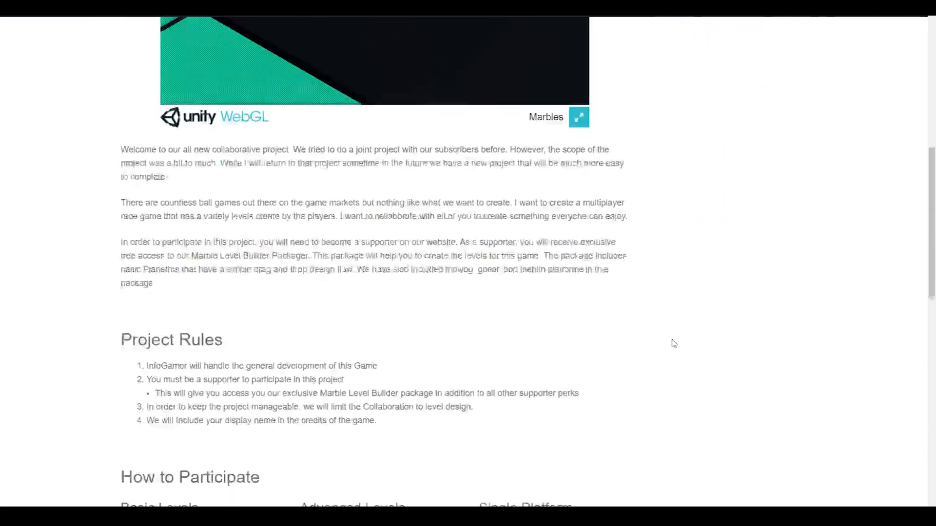
scroll(413, 237, down, 10)
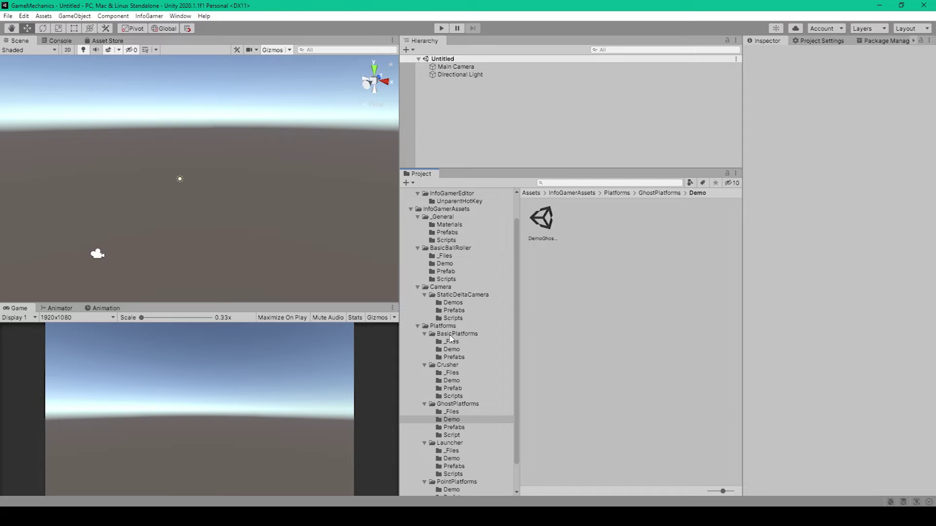
Step: Switch to Unity, add the _Flat prefab from BasicPlatforms to the scene, and stretch it with X scale 2.36 and a longer Z
click(451, 358)
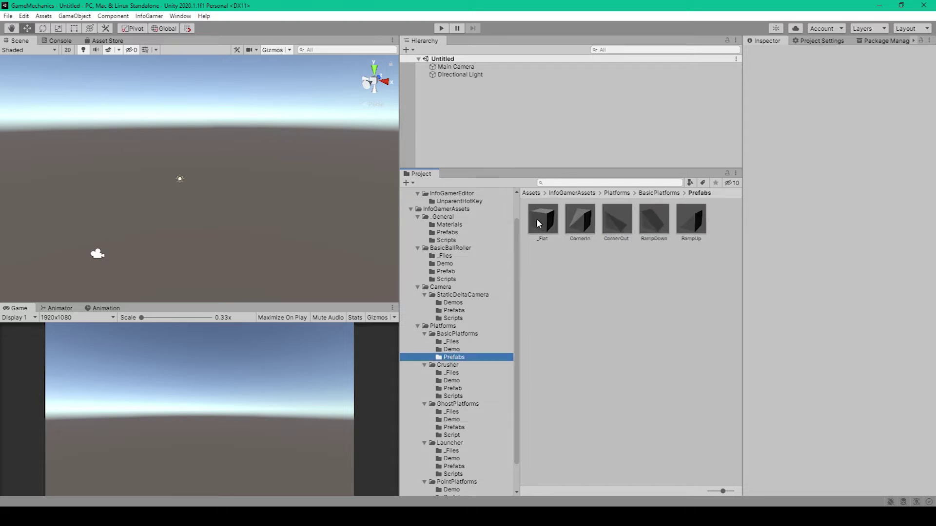
drag(542, 231, 518, 126)
click(827, 120)
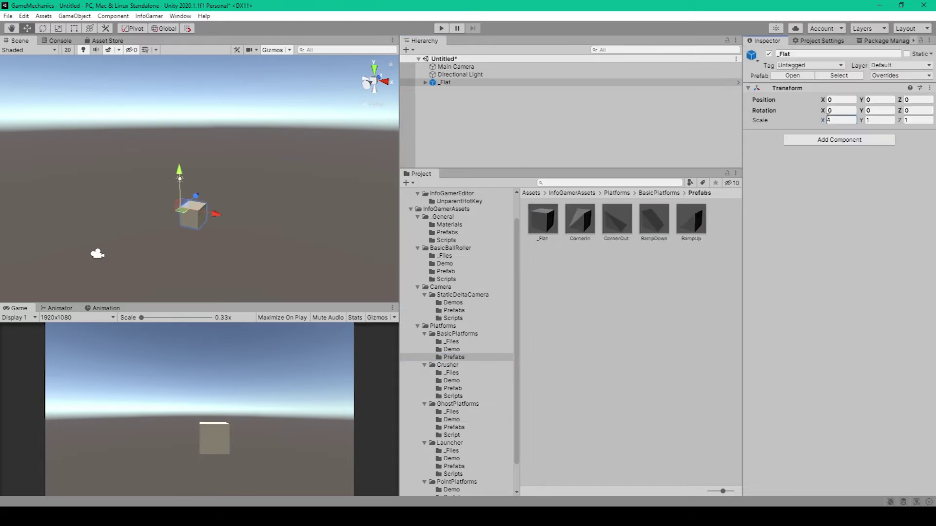
drag(839, 116, 849, 120)
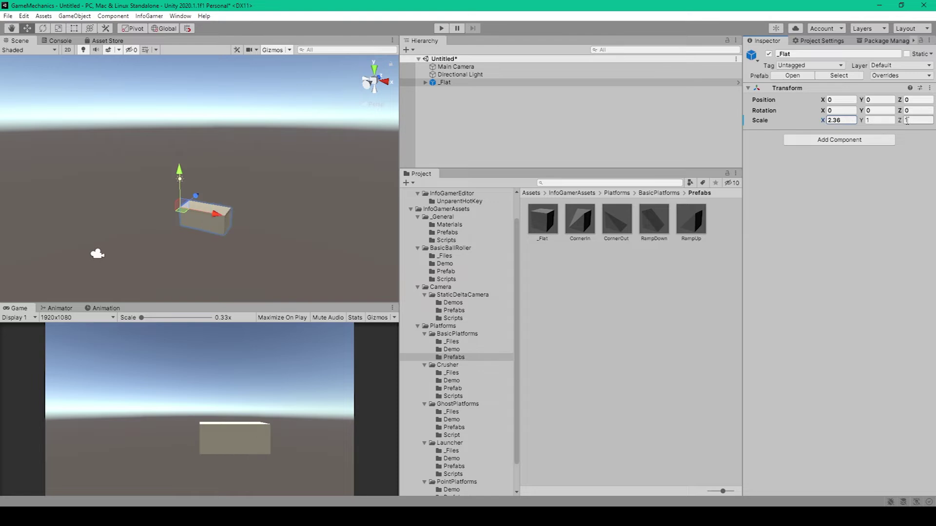
Step: Inspect the RampUp, RampDown, CornerOut and CornerIn basic platform prefabs one after another
click(689, 223)
click(656, 221)
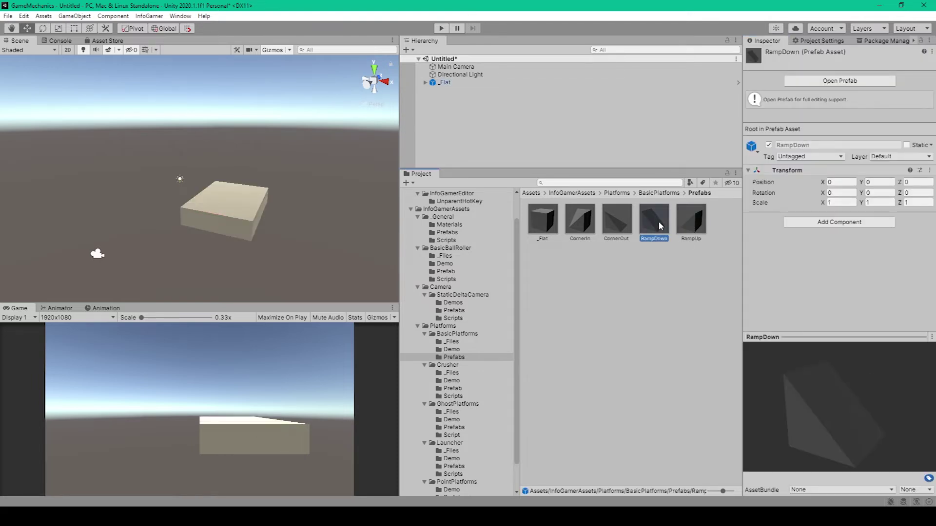
click(610, 225)
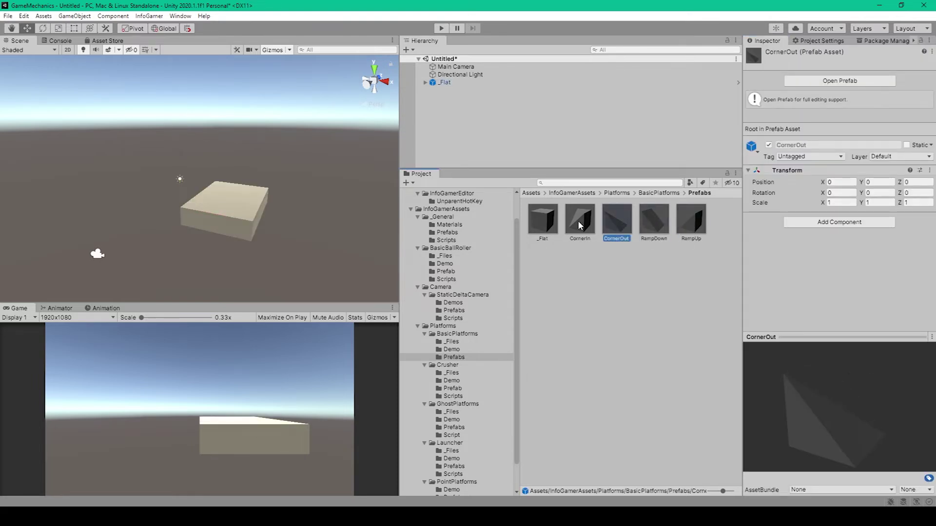
click(580, 225)
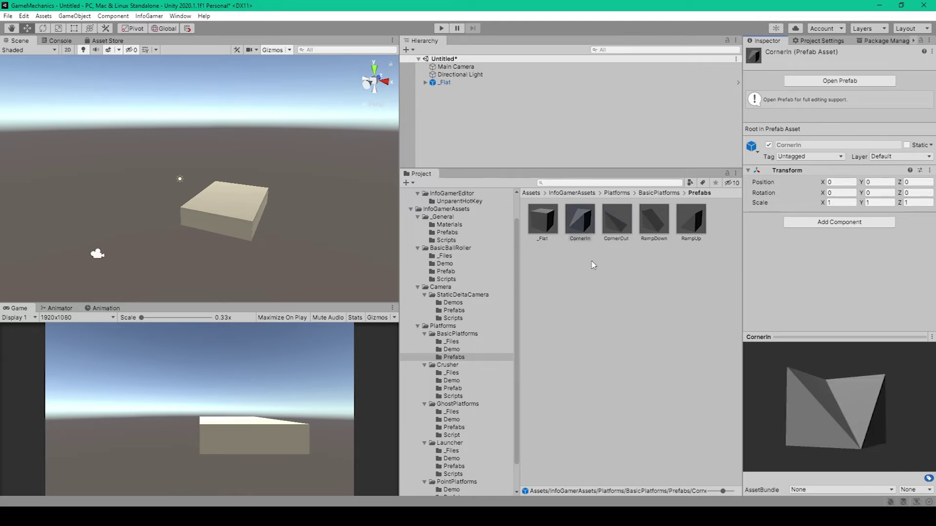
Step: Attach a RampUp prefab to the flat platform's Forward anchor and set its scale to Y 1.87 and Z 1.12
click(425, 83)
click(432, 91)
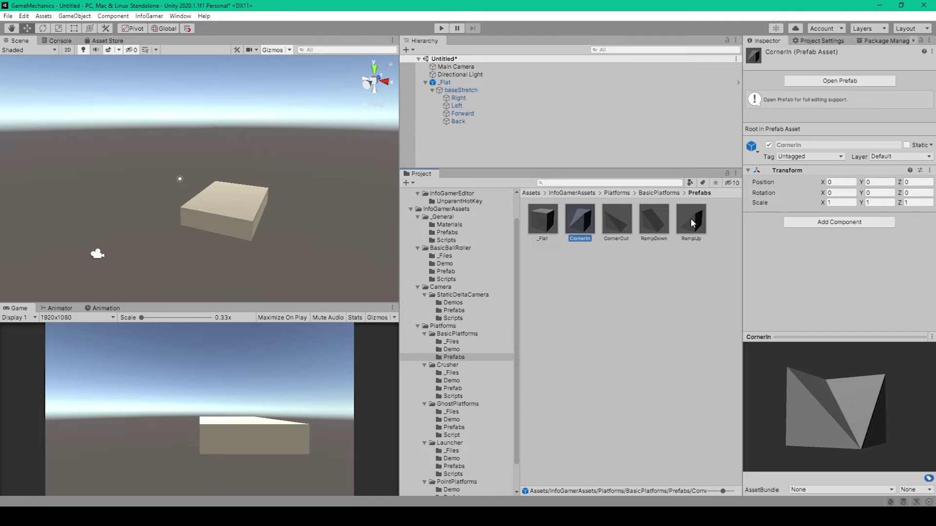
drag(693, 224, 459, 120)
key(f)
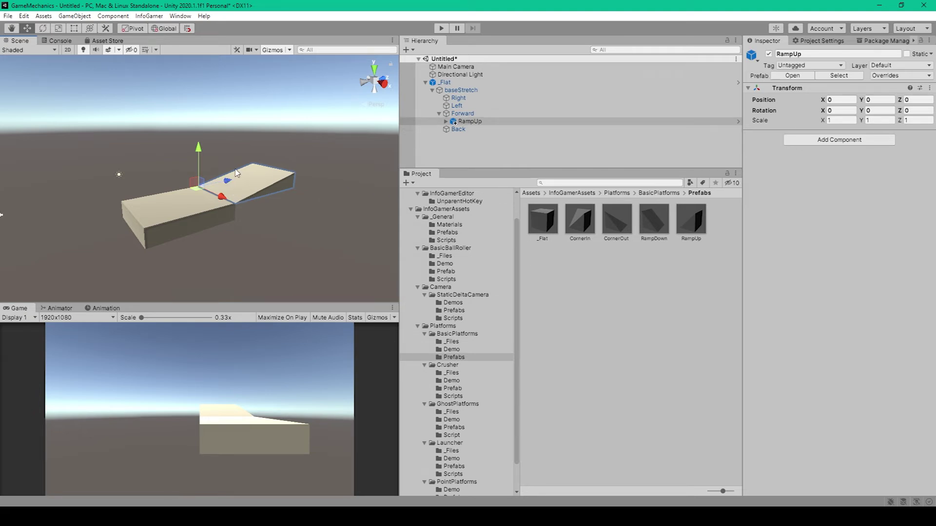
click(890, 120)
drag(899, 122, 905, 122)
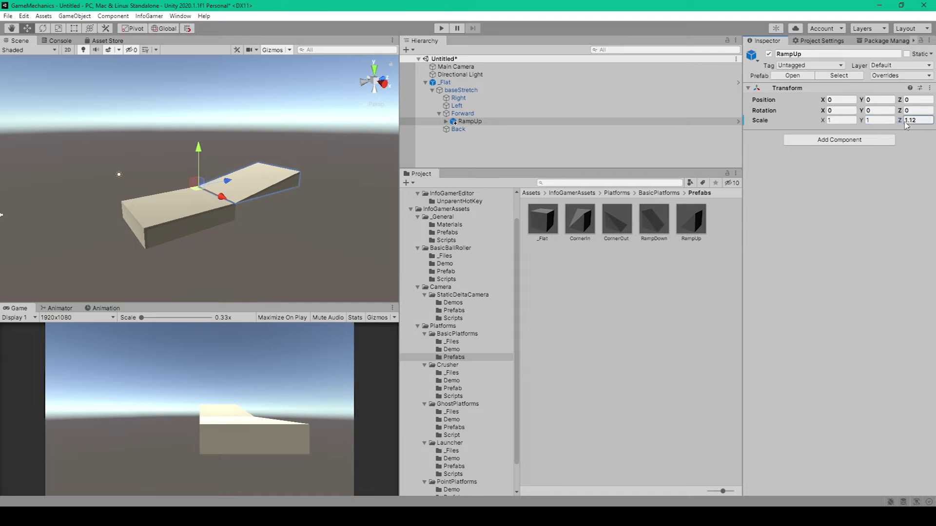
click(862, 122)
text(.87)
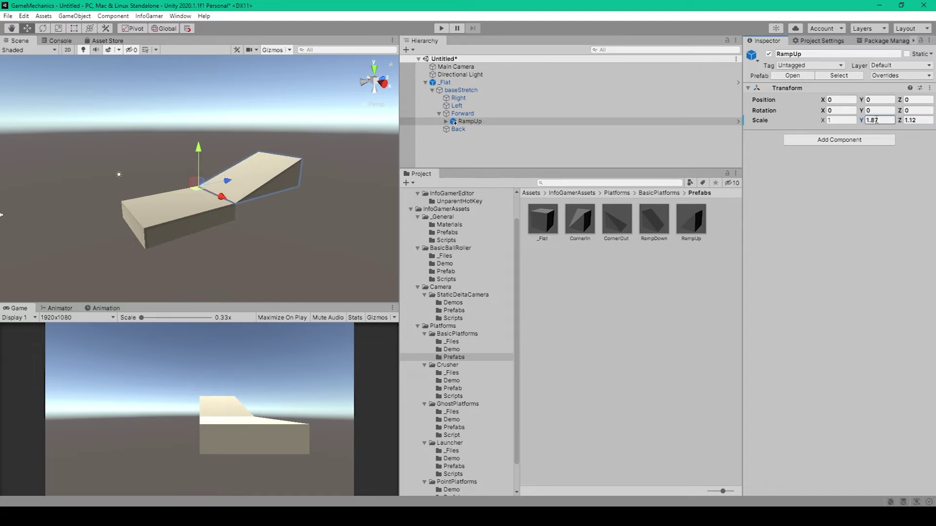
Step: Unparent the RampUp from the flat platform and attach a _Flat prefab to the ramp's Forward anchor
click(474, 125)
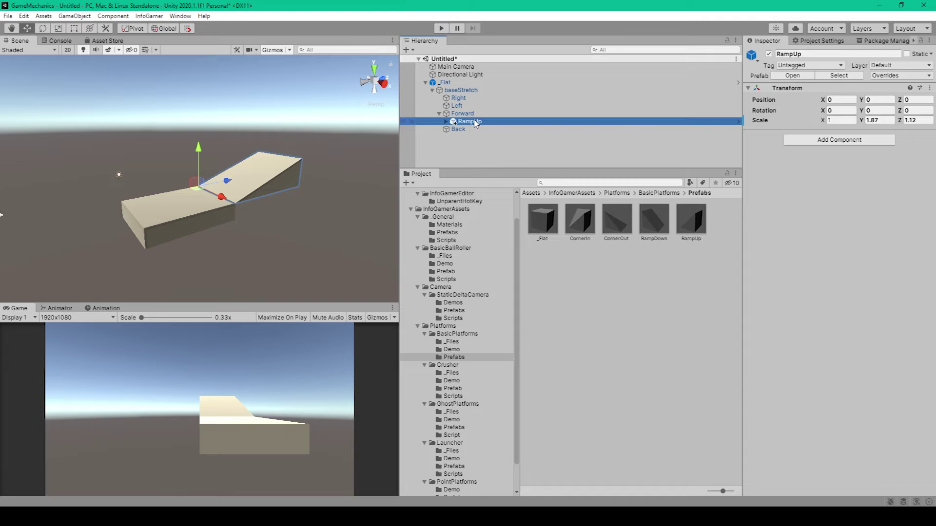
key(ctrl+u)
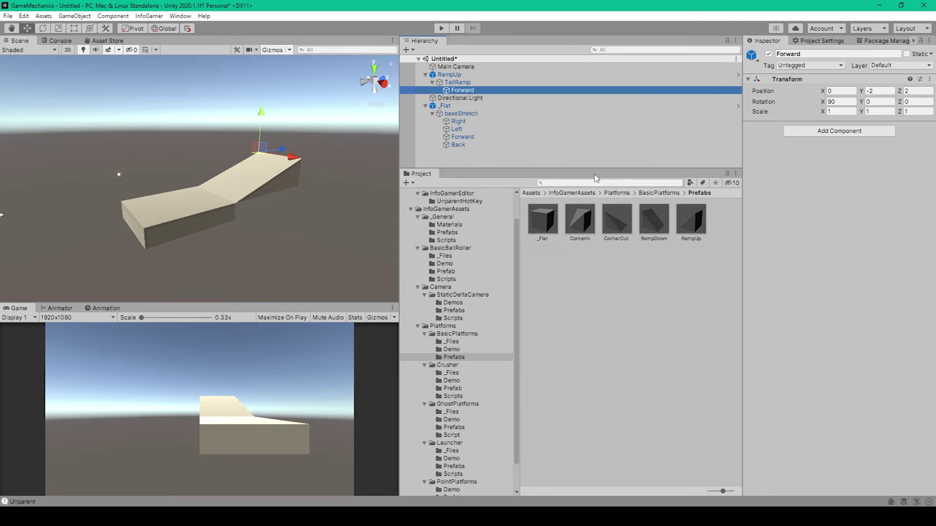
drag(546, 223, 462, 90)
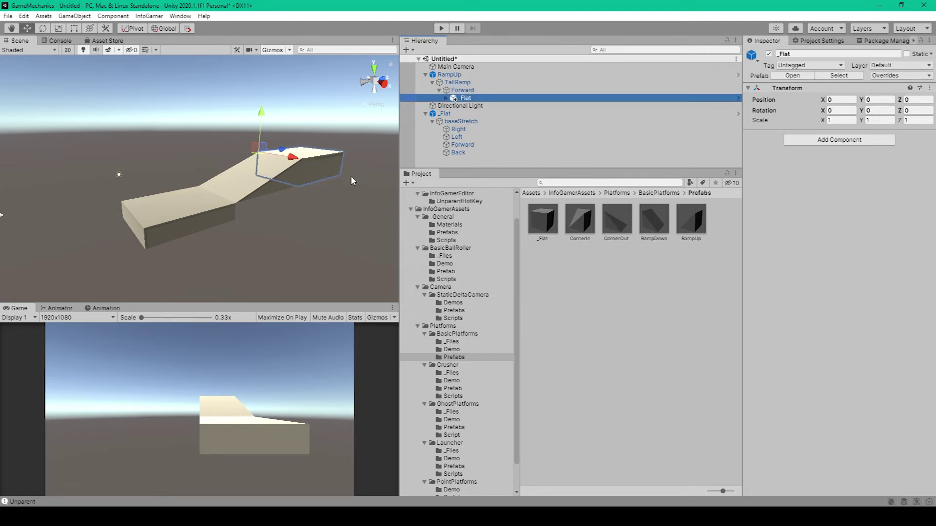
Step: Attach a RampUp to the upper flat's Right anchor, then a _Flat with Z scale 2.44 to that ramp's Forward anchor
drag(689, 231, 479, 114)
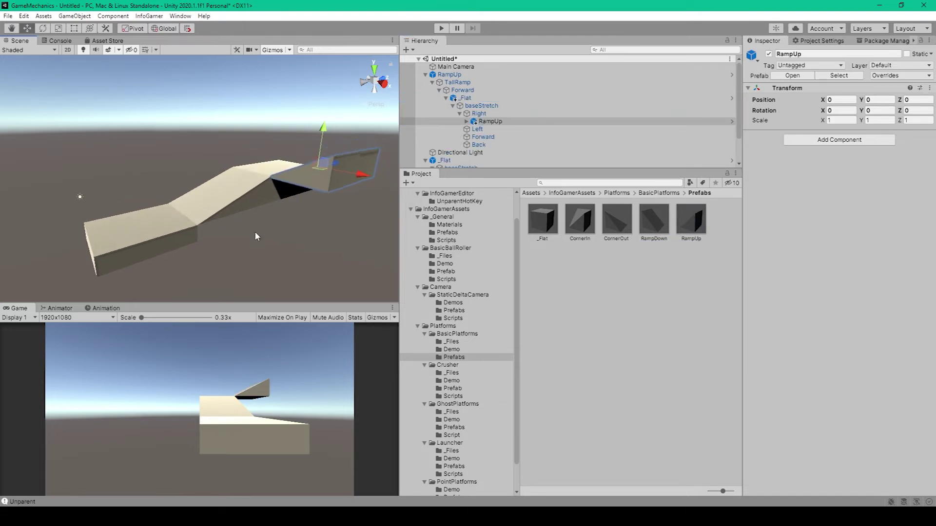
key(f)
drag(542, 219, 630, 131)
drag(900, 121, 924, 120)
alt+drag(292, 180, 400, 221)
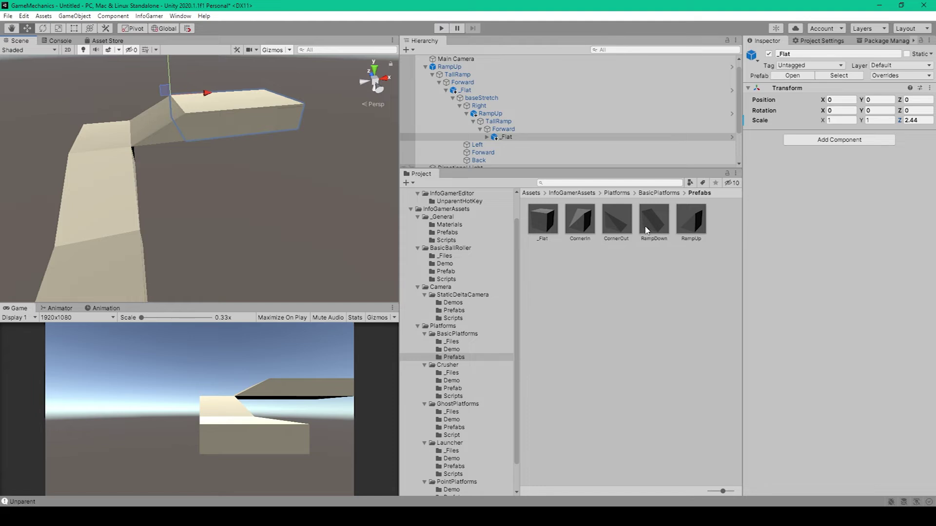
Step: Attach another RampUp prefab to the Left anchor of the highest flat platform
drag(688, 223, 518, 109)
key(Right)
key(Right)
key(Right)
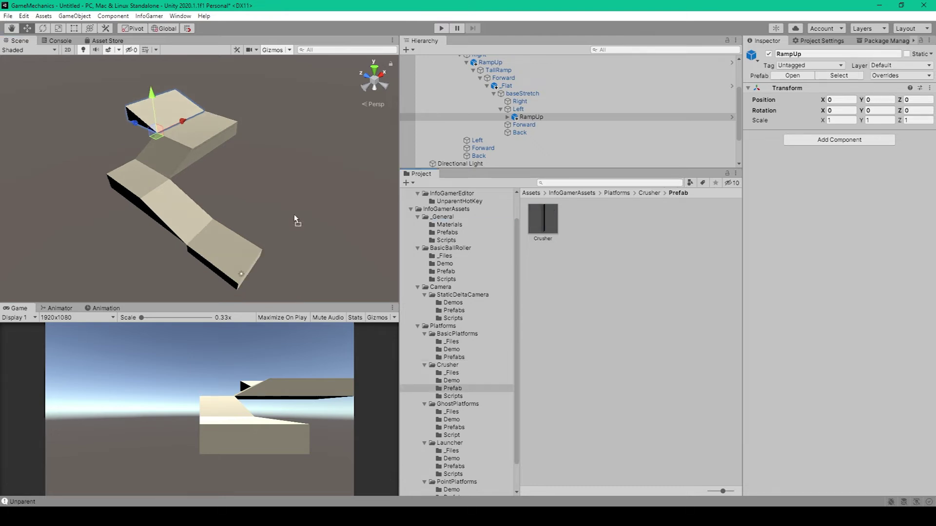
Step: Place the Crusher, GhostPlatform, LaunchPlatform and TowPointPlatform prefabs in the scene around the ramp course
drag(294, 218, 145, 184)
click(246, 189)
key(ctrl+p)
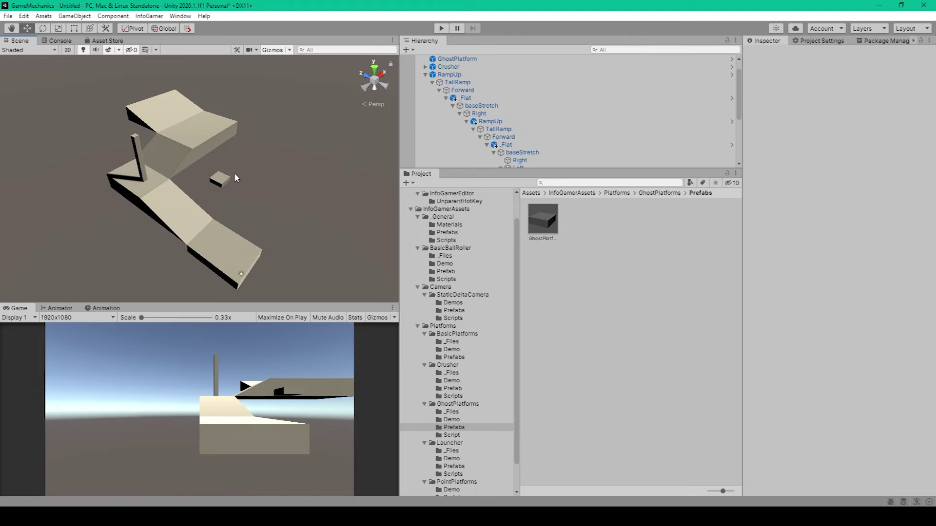
click(453, 467)
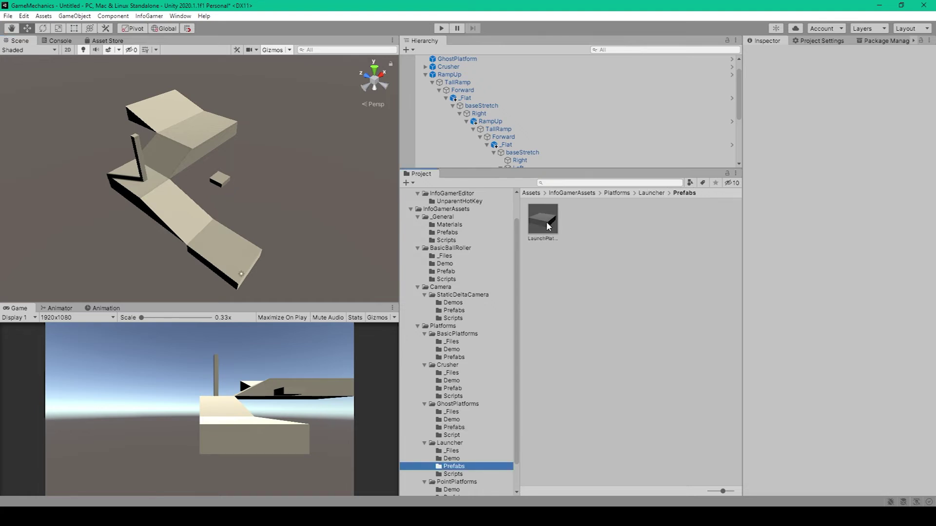
drag(543, 219, 121, 217)
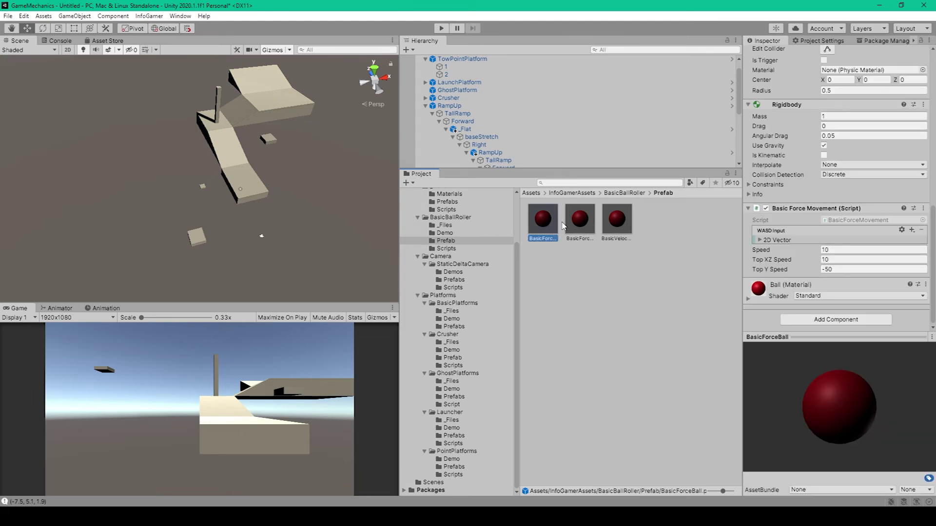
Step: Examine the components of the BasicForceBallWithJump, BasicVelocityBall and StaticDeltaCamera prefabs
click(577, 225)
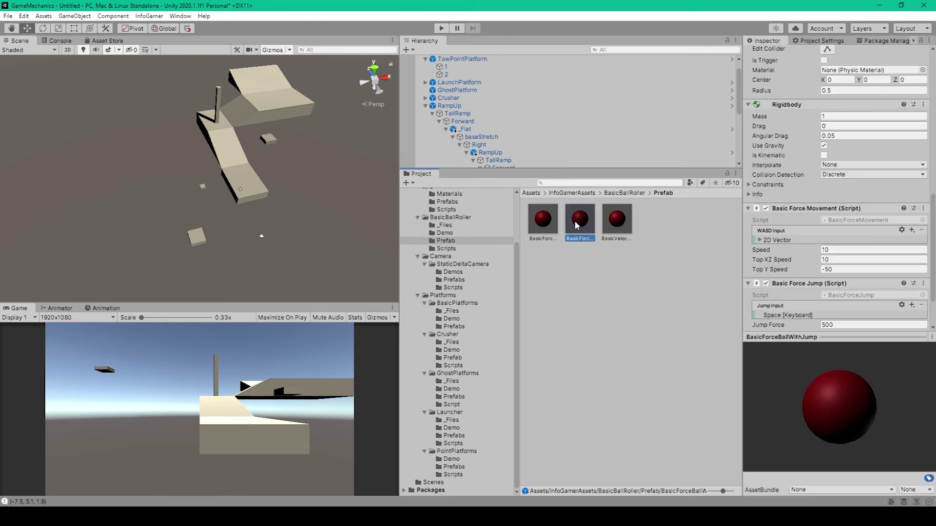
click(618, 224)
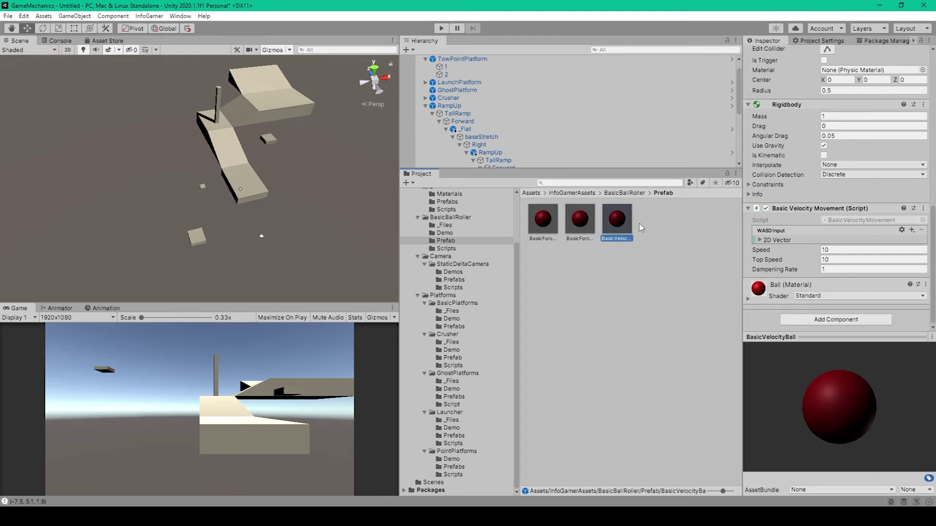
click(454, 280)
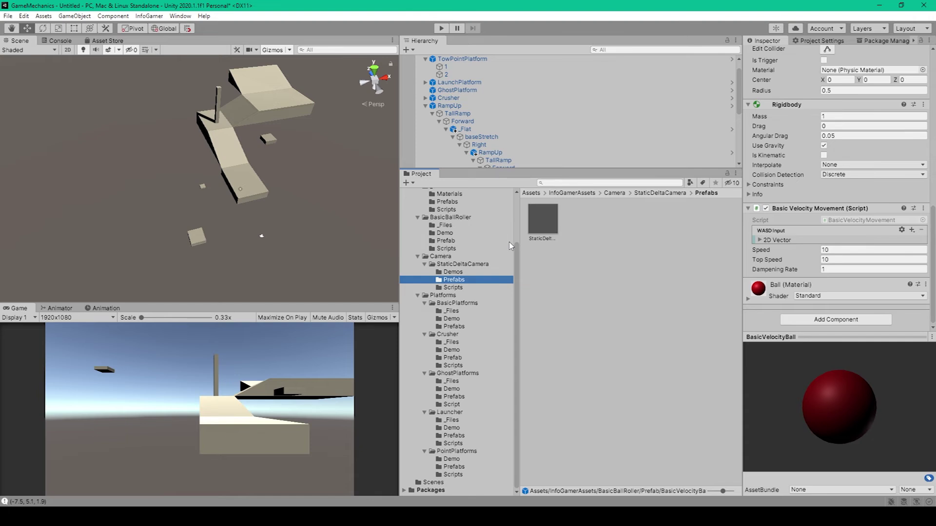
click(543, 222)
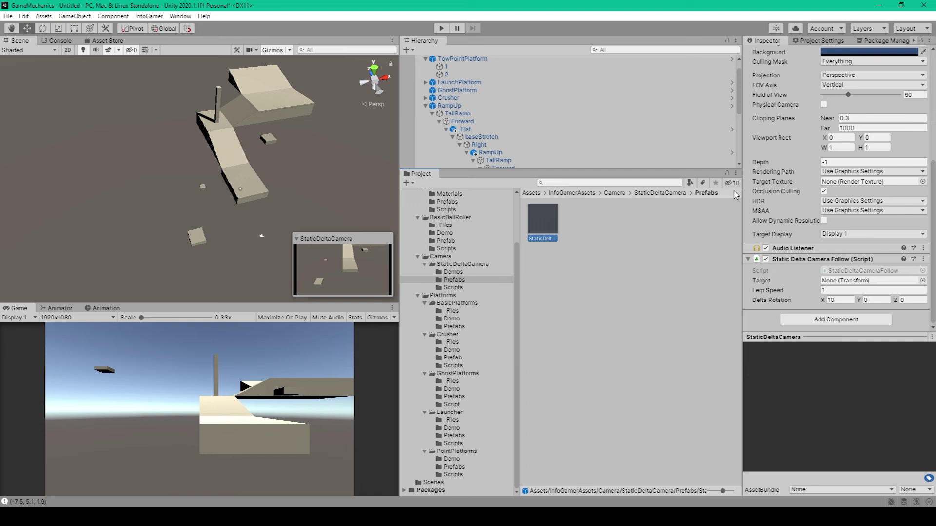
click(615, 312)
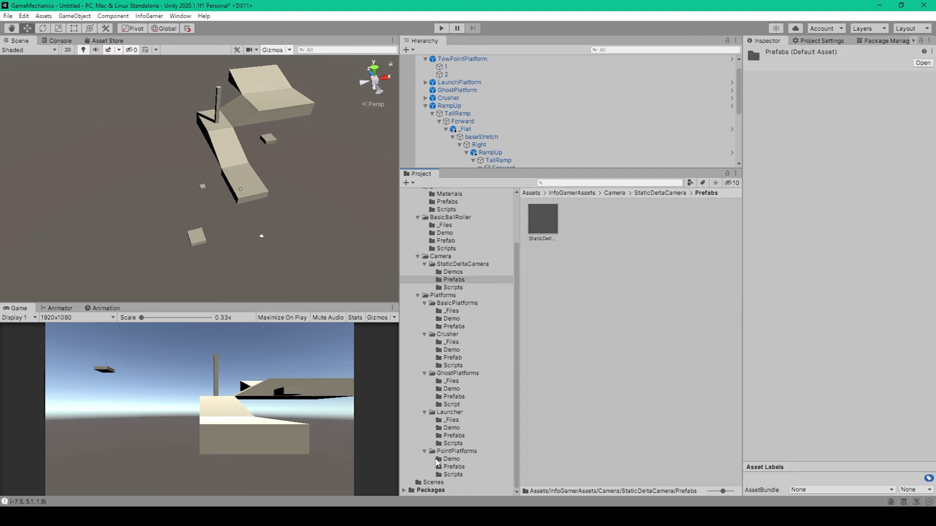
Step: Create an InfoGamer folder inside Scenes and a subfolder in it named NewLevel
right_click(434, 483)
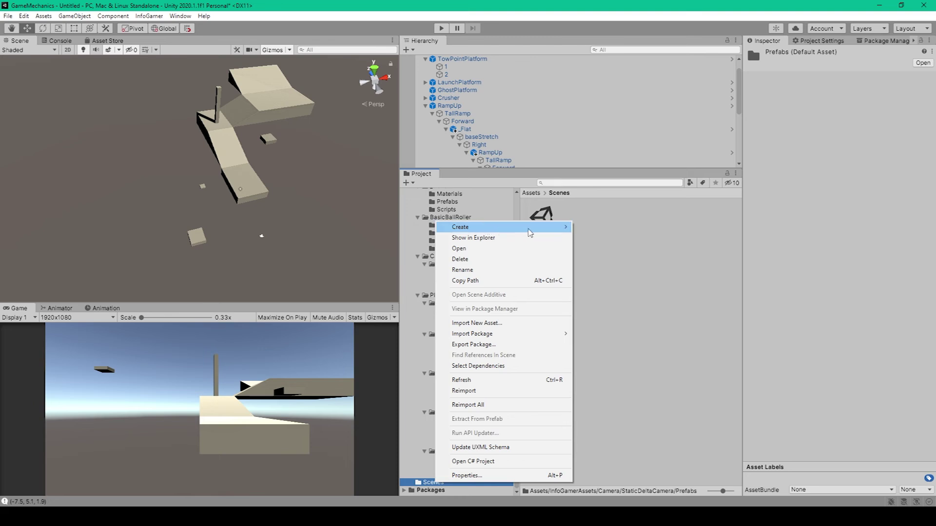
click(590, 227)
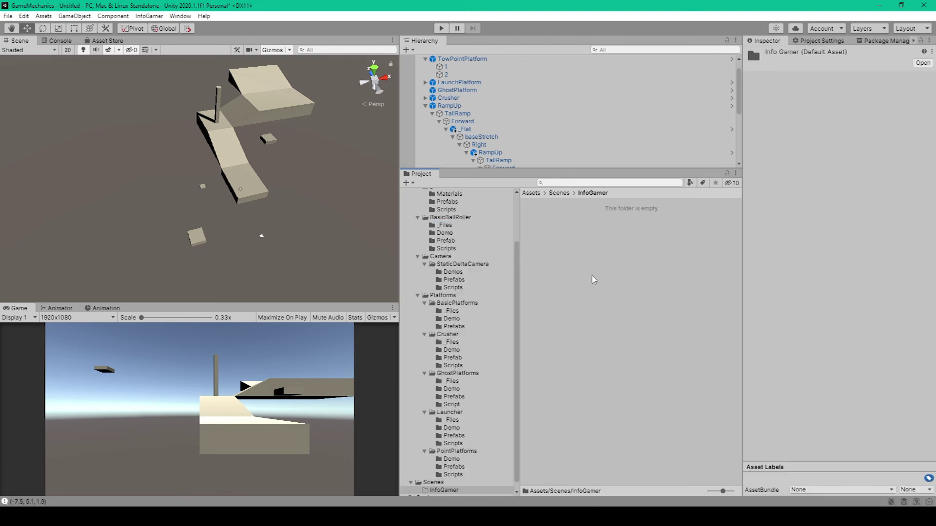
right_click(618, 279)
mouse_move(667, 26)
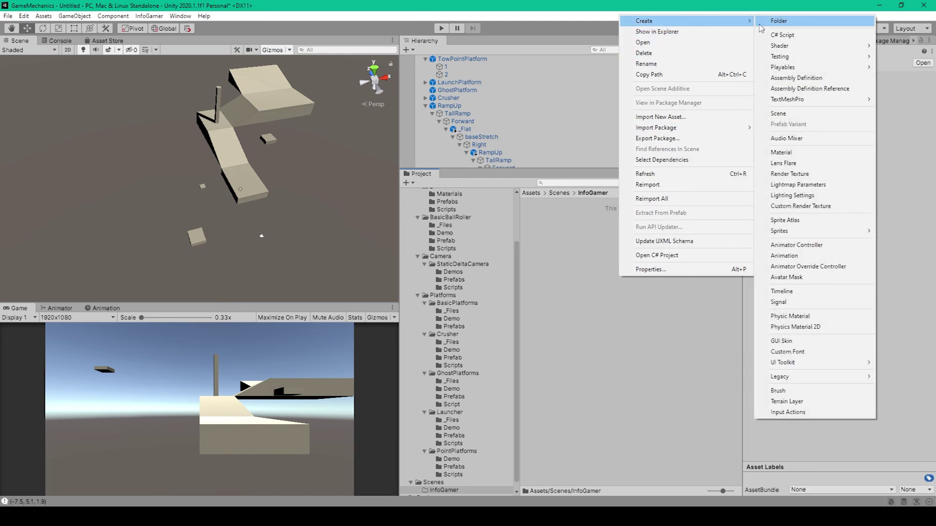
click(780, 21)
text(NewLevel)
key(Return)
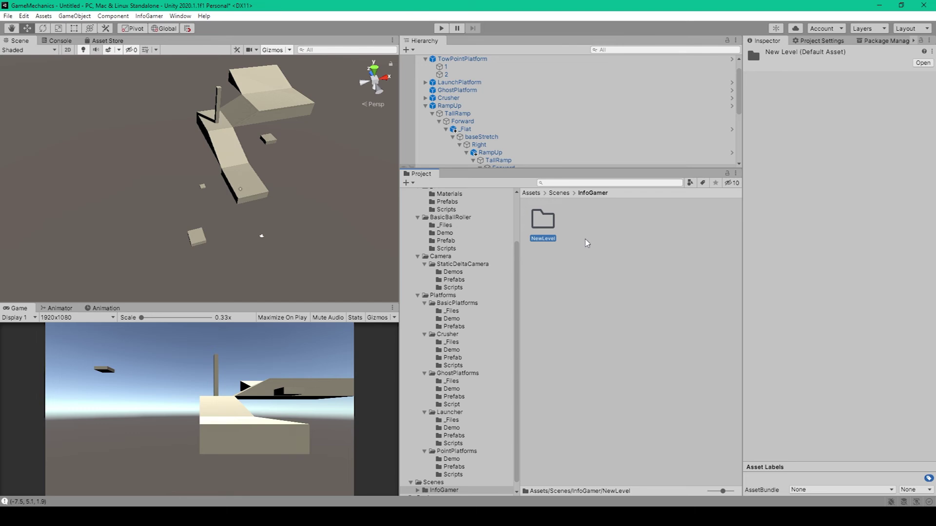
Step: Start a package export from the root Assets folder with all items deselected, and select the Scenes folder in the export list
double_click(552, 230)
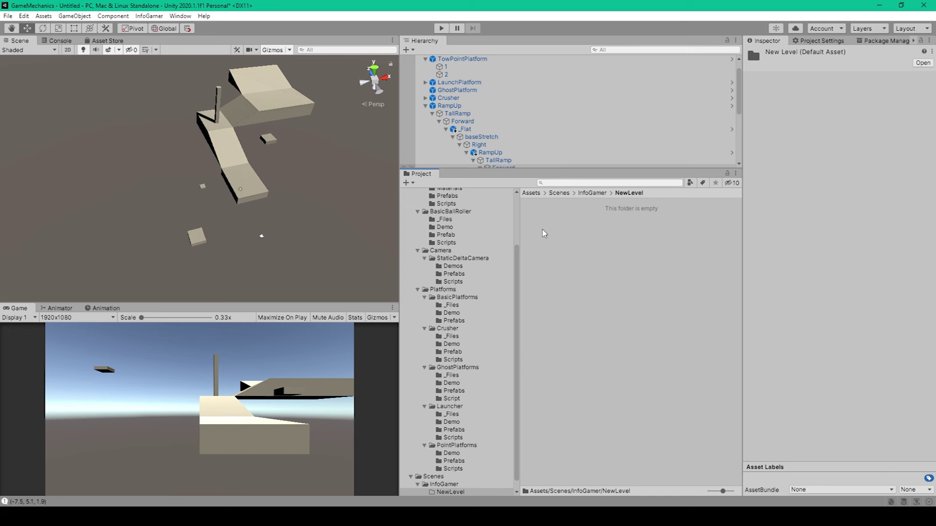
click(531, 194)
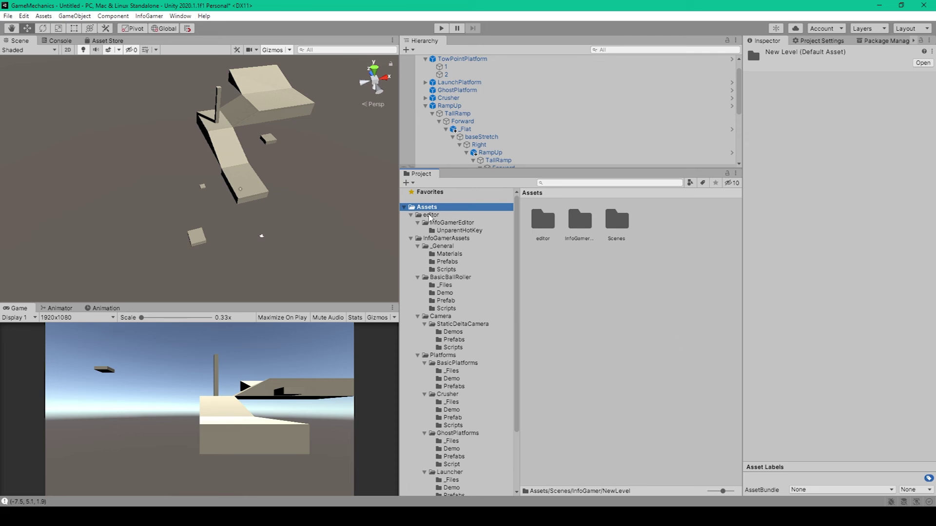
click(43, 16)
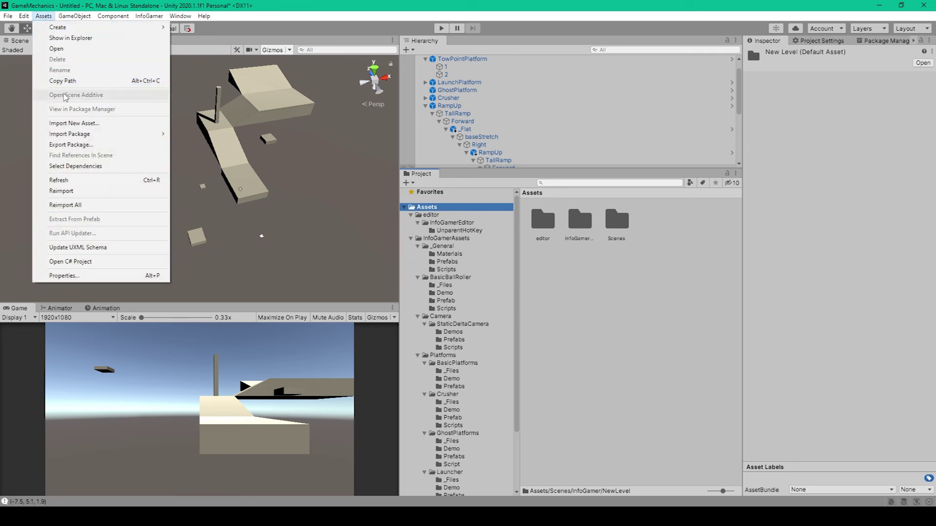
click(89, 147)
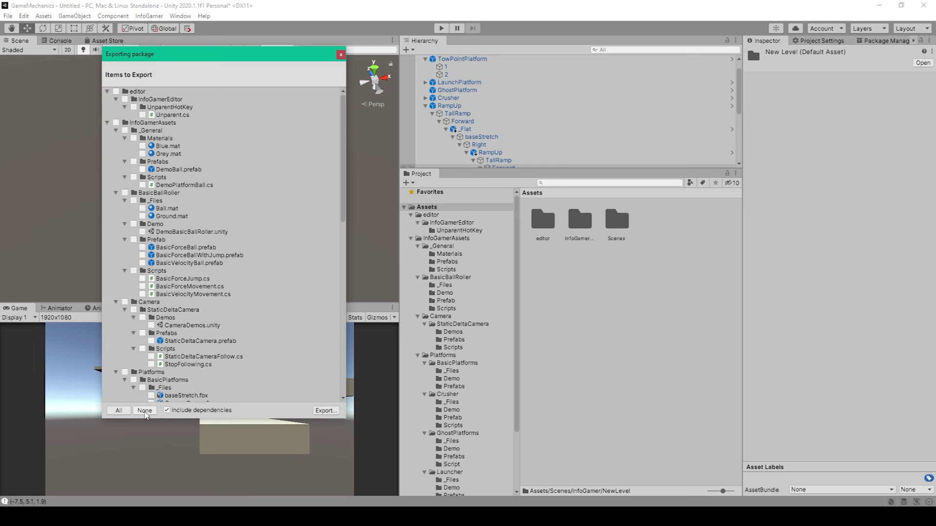
scroll(192, 299, down, 3)
scroll(193, 300, down, 10)
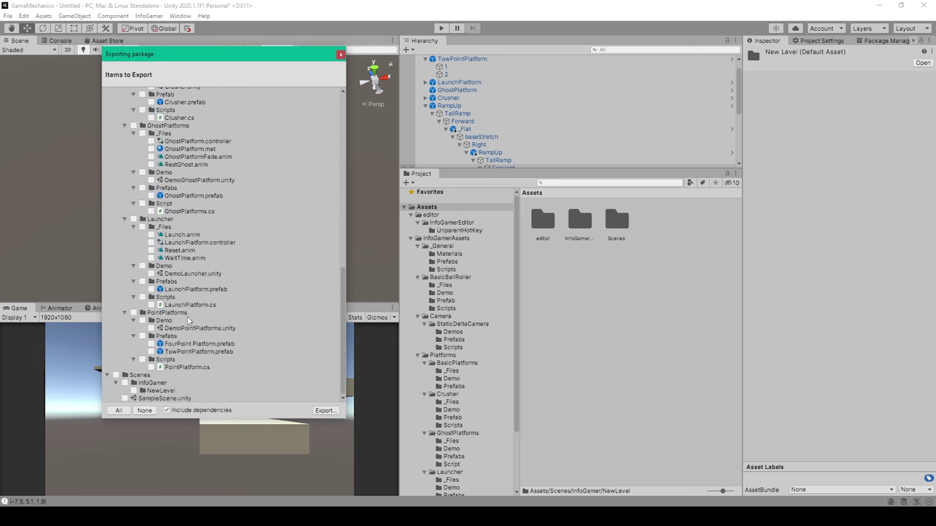
click(119, 376)
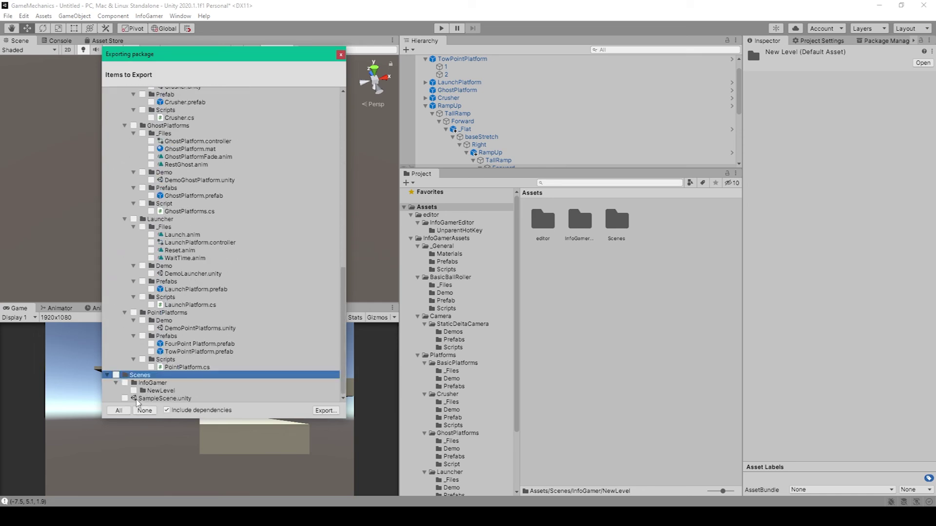